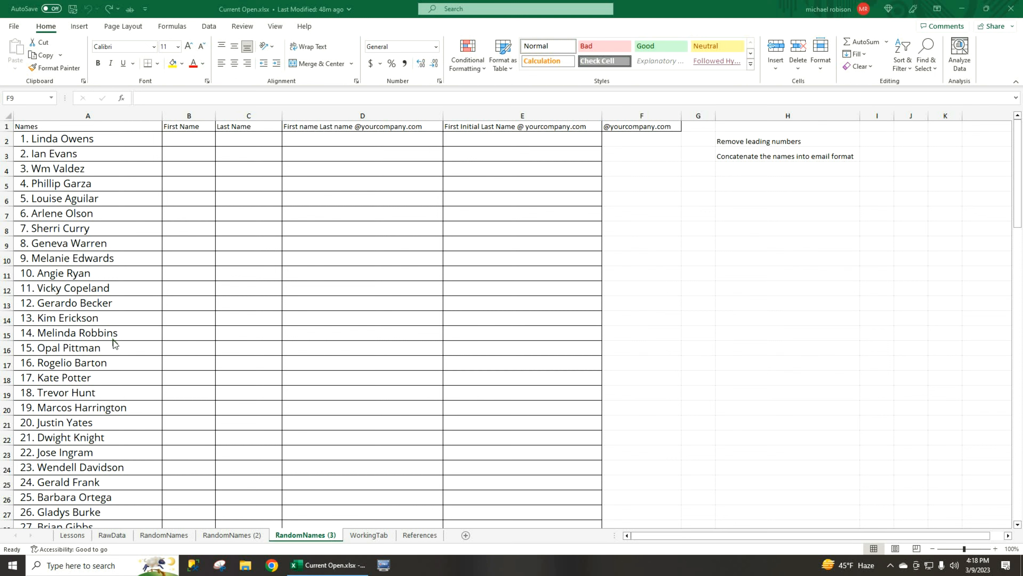
Start a Text to Columns split of all numbered names from A2 down, using the Delimited data type.
{"action": "scroll", "coordinate": [115, 343], "scroll_direction": "down", "scroll_amount": 9}
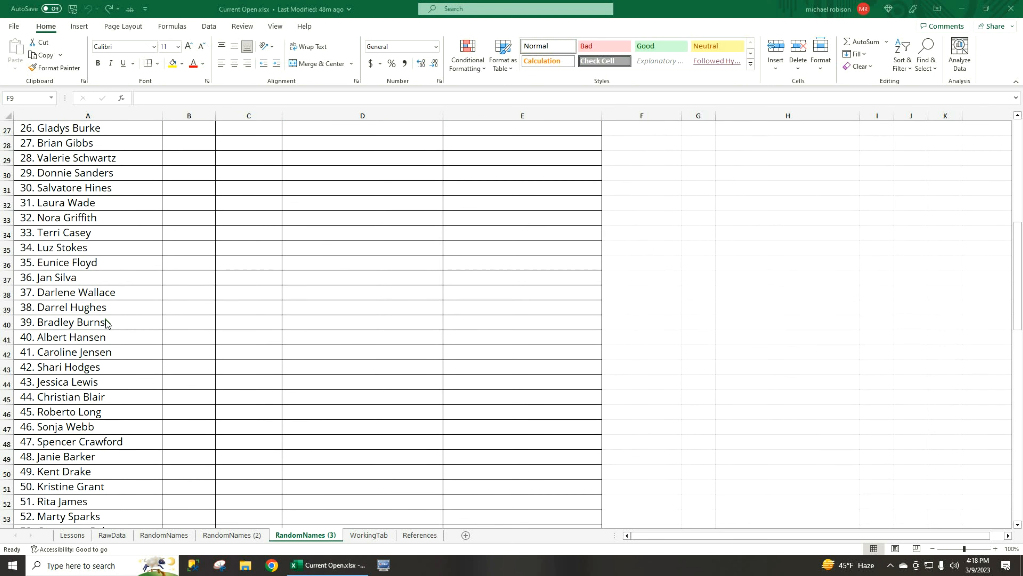
{"action": "scroll", "coordinate": [107, 323], "scroll_direction": "up", "scroll_amount": 9}
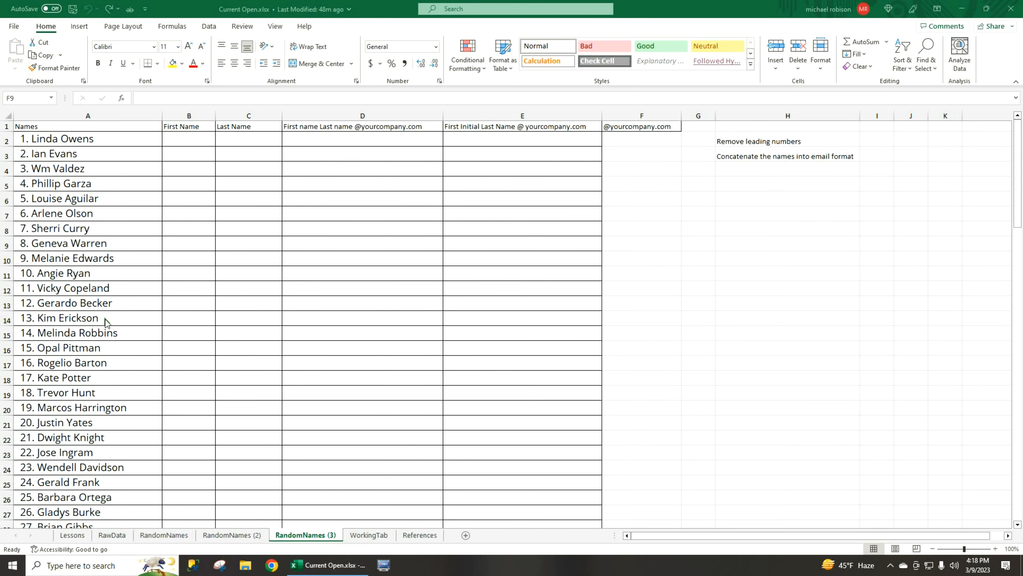
{"action": "left_click", "coordinate": [67, 139]}
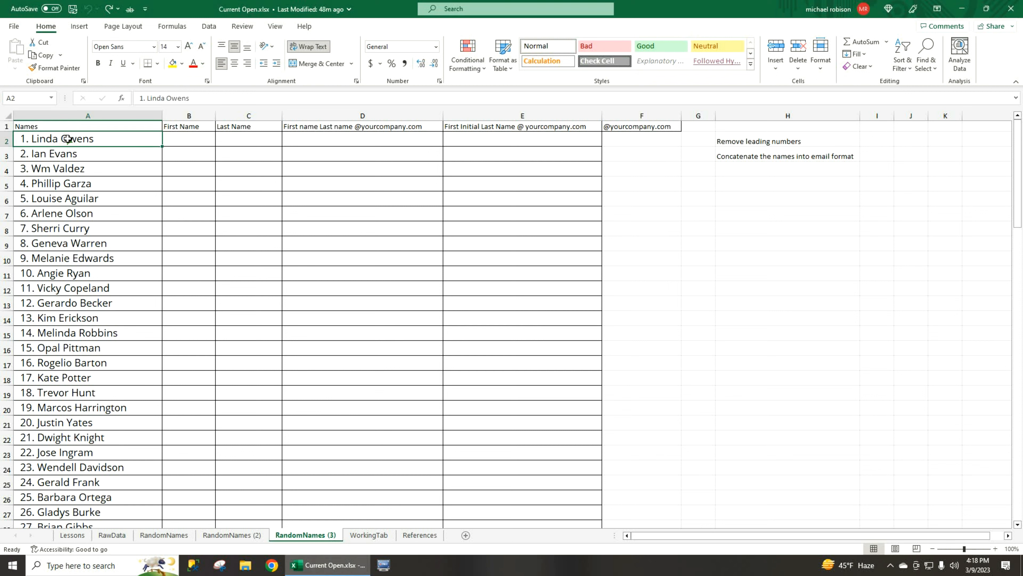
{"action": "key", "text": "ctrl+shift+Down"}
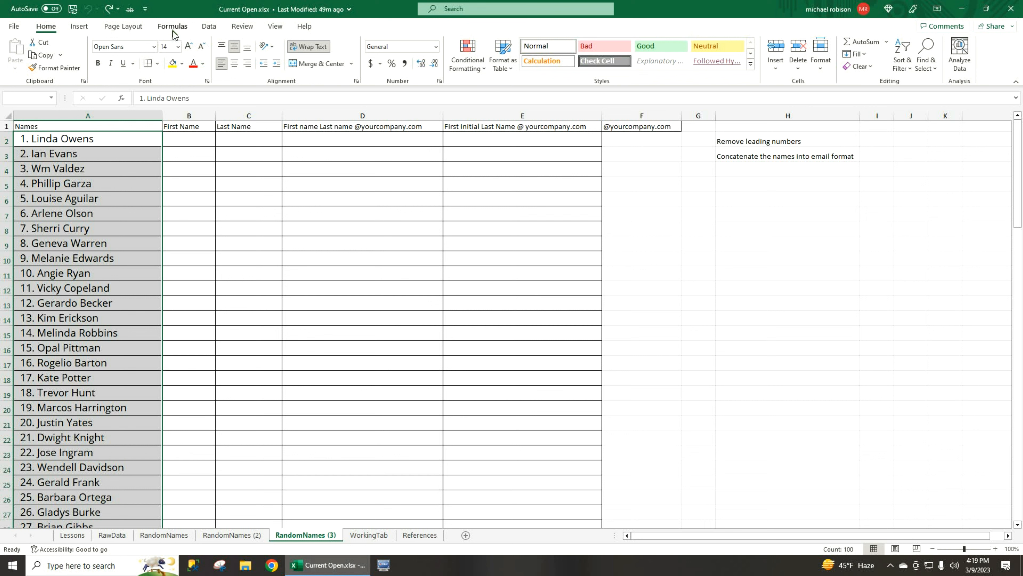
{"action": "left_click", "coordinate": [209, 26]}
{"action": "left_click", "coordinate": [644, 54]}
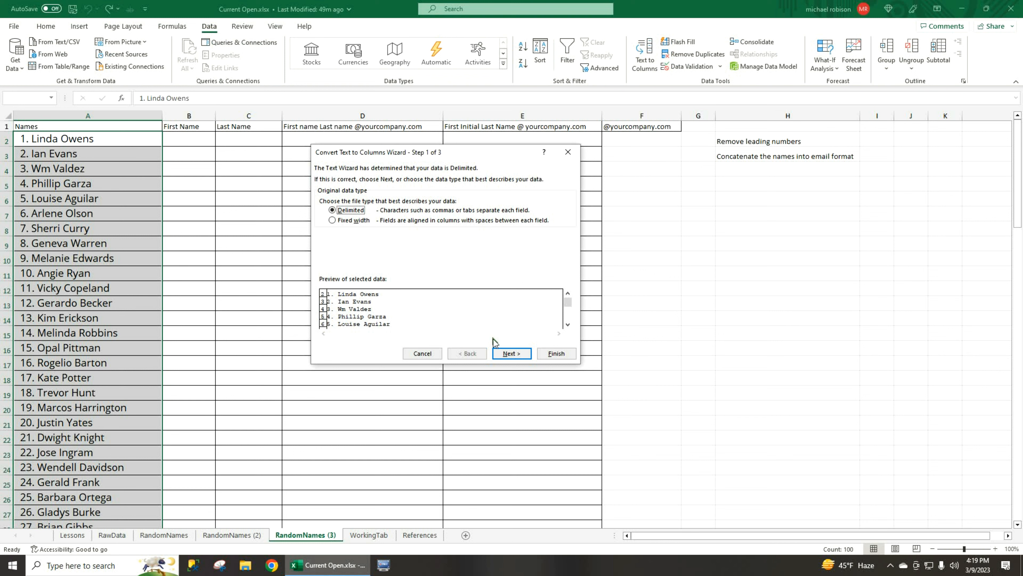
{"action": "left_click", "coordinate": [514, 353]}
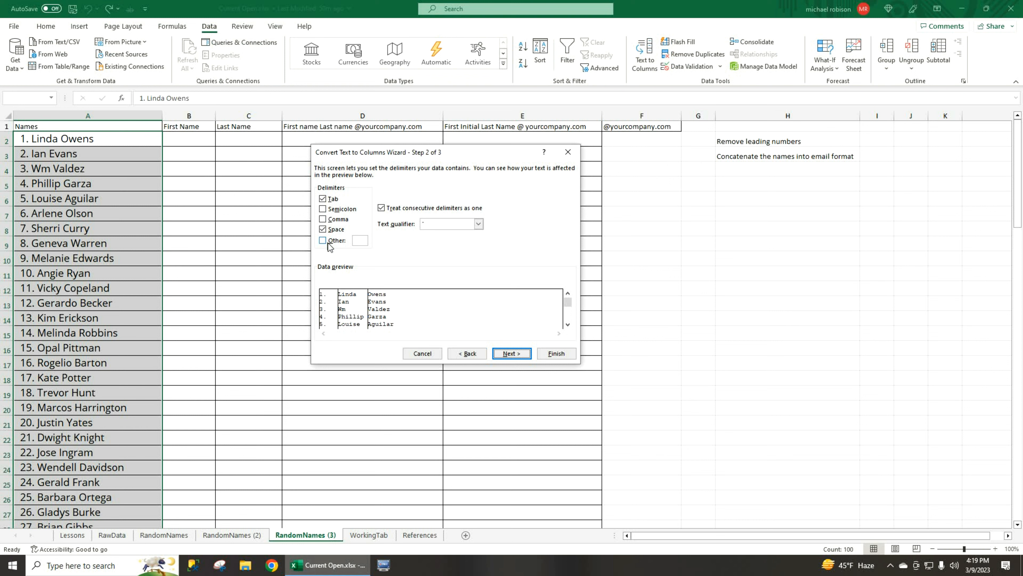
Try a period as the custom delimiter in place of the space, and restore the space delimiter.
{"action": "left_click", "coordinate": [323, 230]}
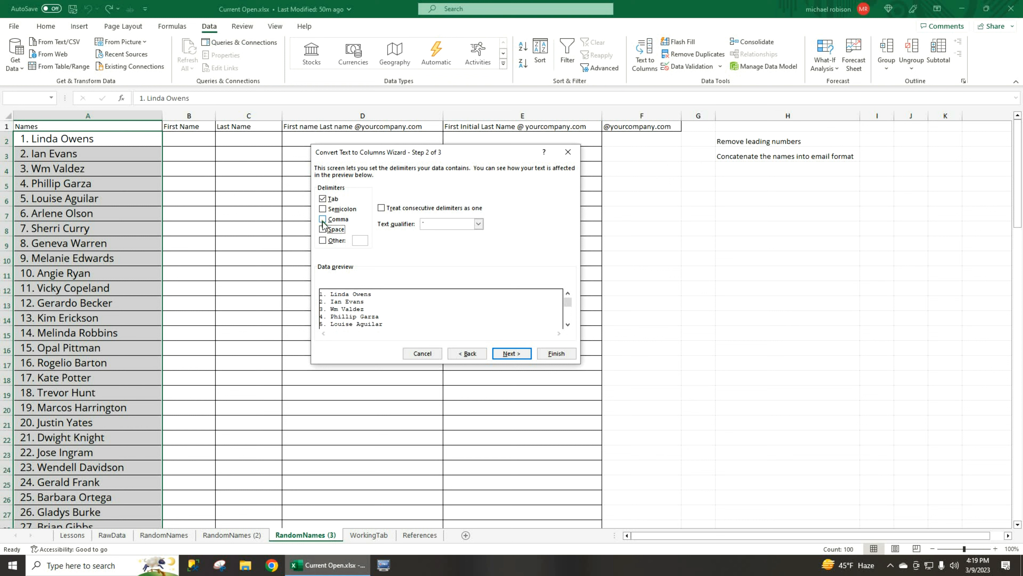
{"action": "left_click", "coordinate": [323, 240]}
{"action": "type", "text": "."}
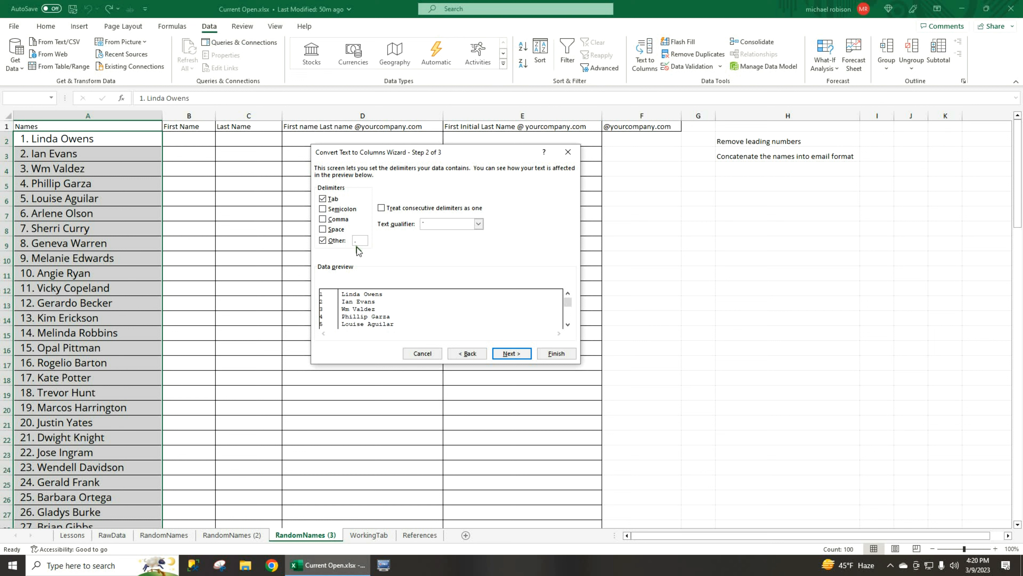
{"action": "key", "text": "BackSpace"}
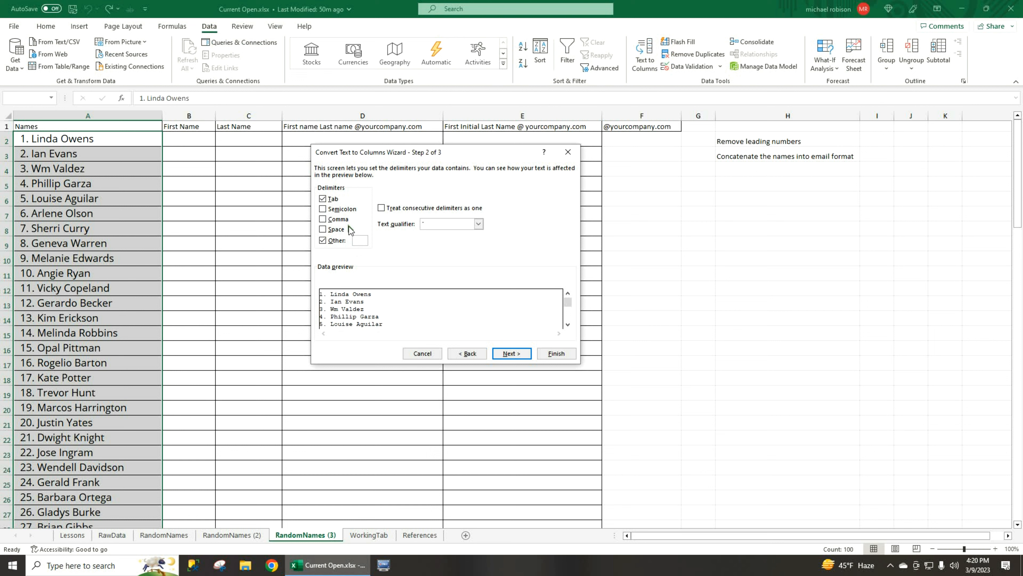
{"action": "left_click", "coordinate": [324, 230]}
{"action": "left_click", "coordinate": [324, 241]}
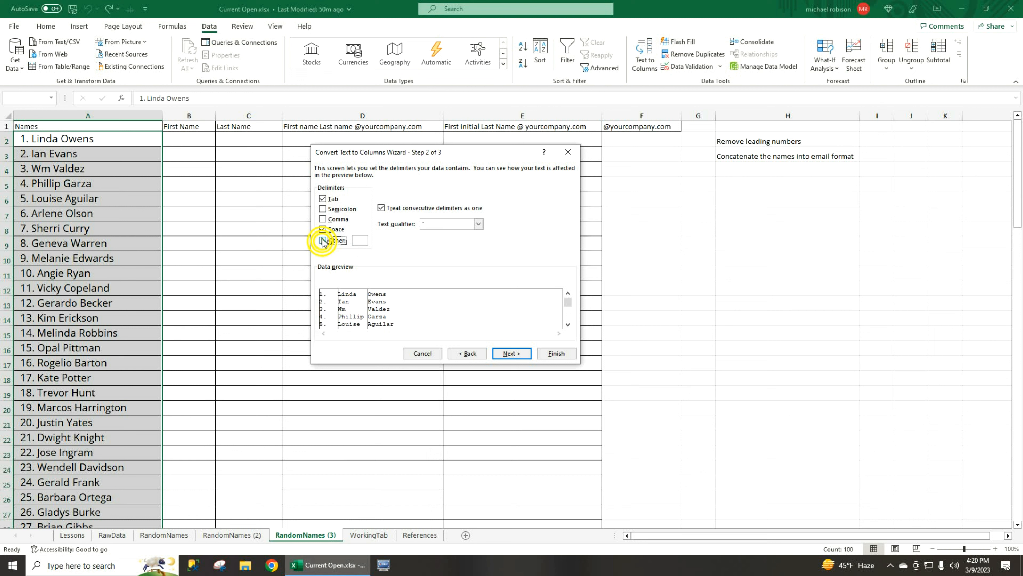
Set the data format of the split's first-name and last-name columns to Text.
{"action": "left_click", "coordinate": [510, 351]}
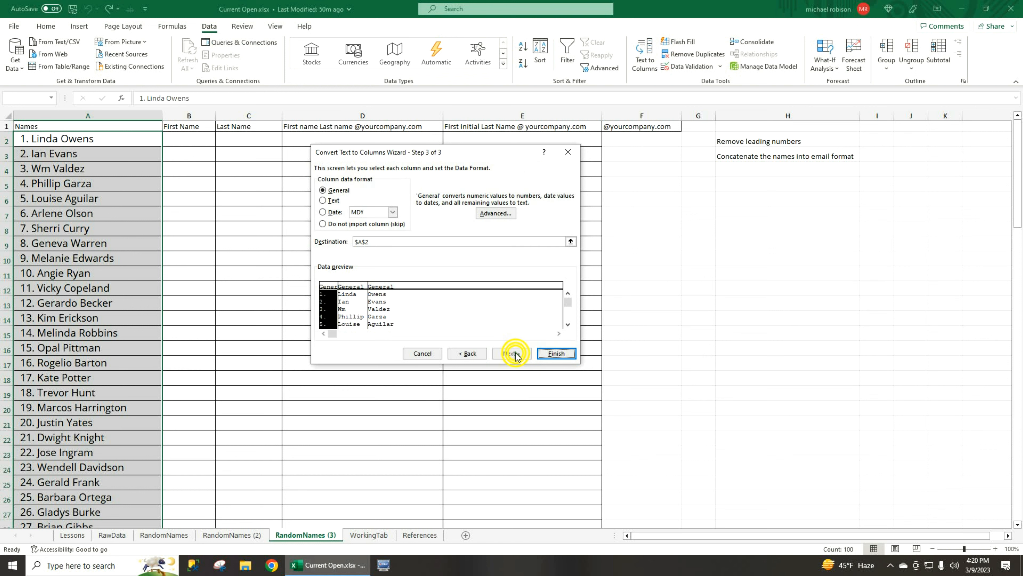
{"action": "left_click", "coordinate": [349, 287]}
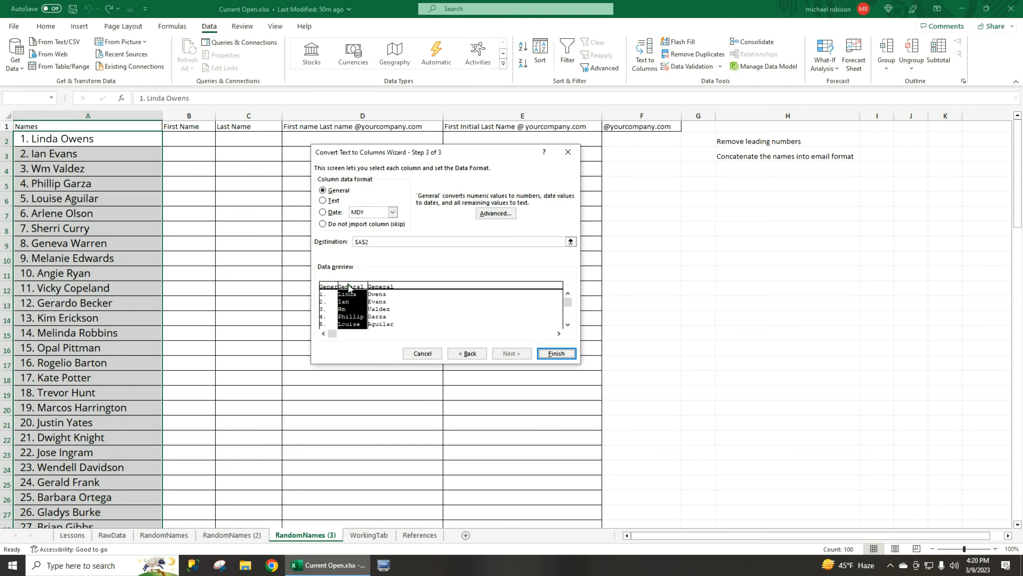
{"action": "left_click", "coordinate": [322, 201]}
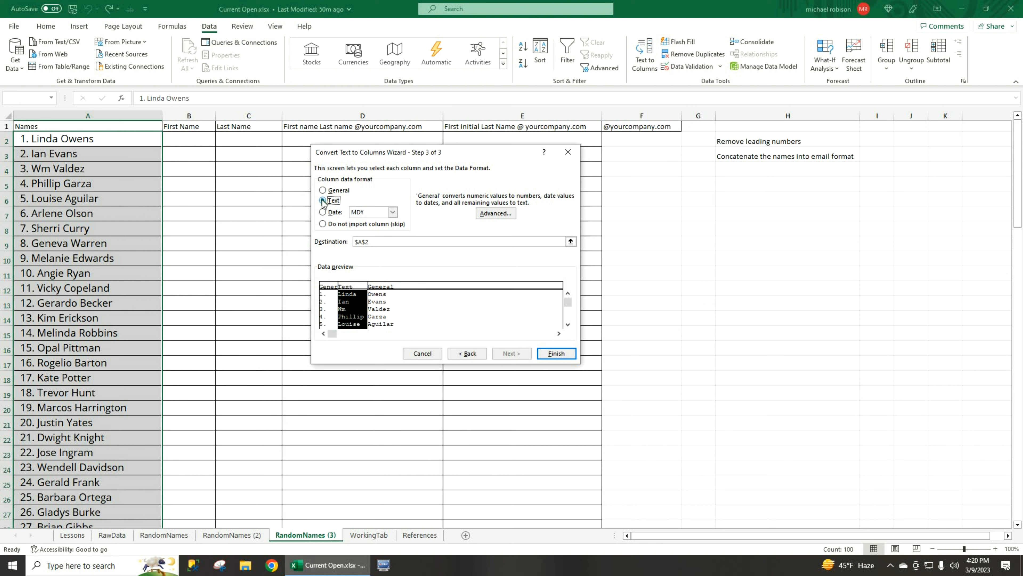
{"action": "left_click", "coordinate": [377, 287]}
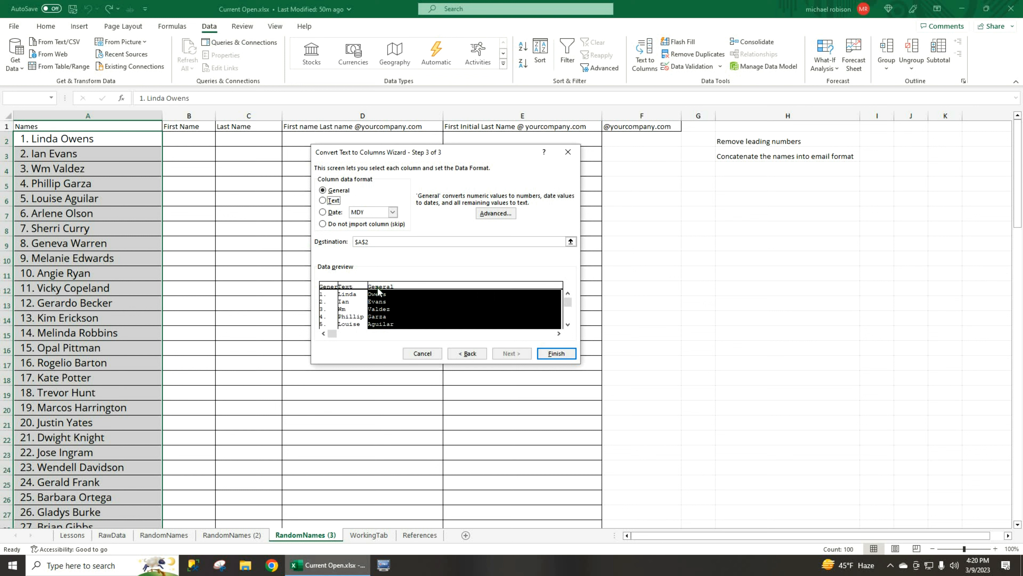
{"action": "left_click", "coordinate": [323, 200]}
Complete the split with the existing data replaced, and autofit the width of column A.
{"action": "left_click", "coordinate": [561, 355]}
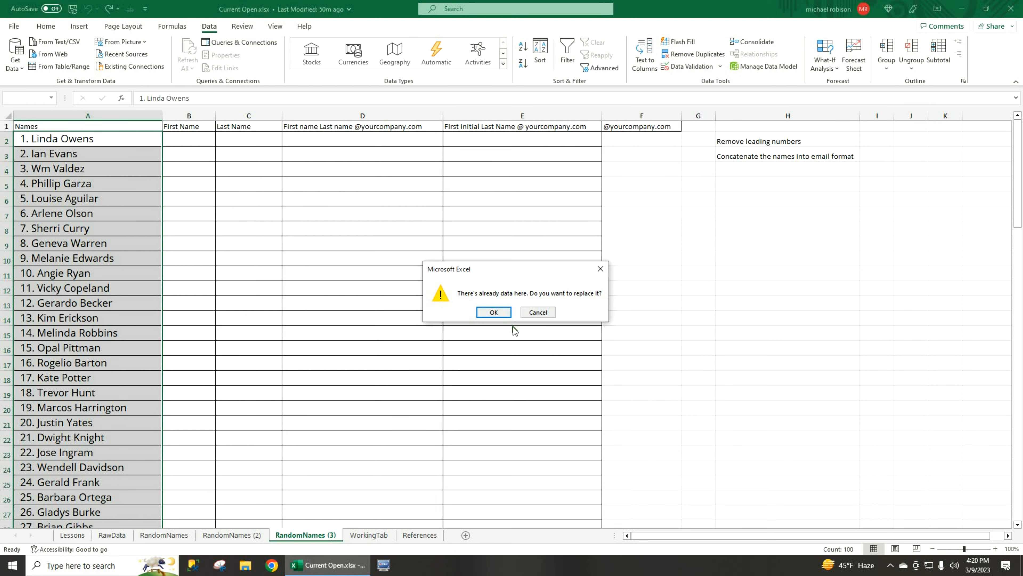
{"action": "left_click", "coordinate": [494, 313]}
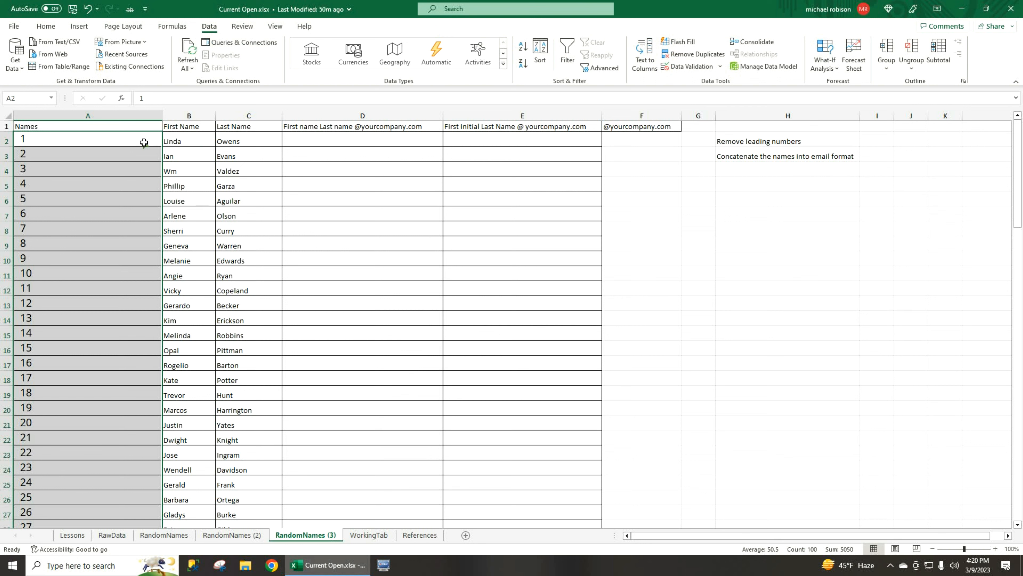
{"action": "left_click", "coordinate": [68, 113]}
{"action": "double_click", "coordinate": [160, 109]}
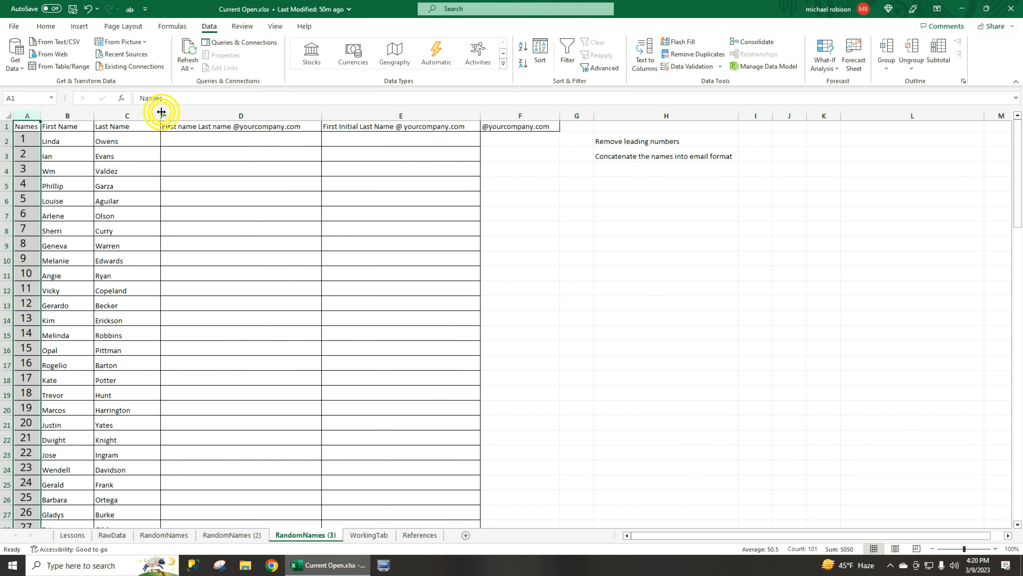
Enter =CONCATENATE(B2, ".",C2, F1) in D2 to build the first email address from the names and company domain.
{"action": "left_click", "coordinate": [188, 142]}
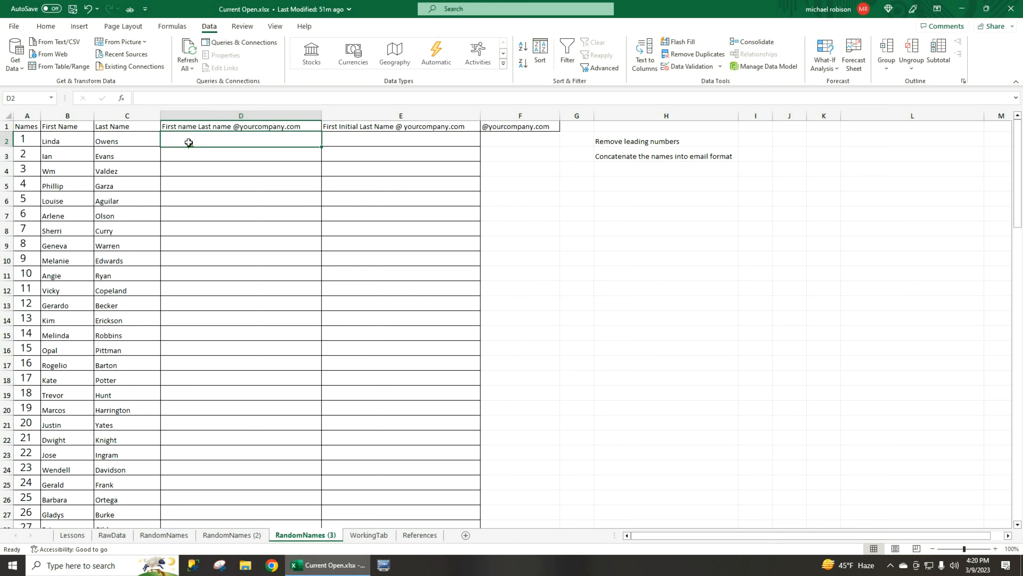
{"action": "type", "text": "=con"}
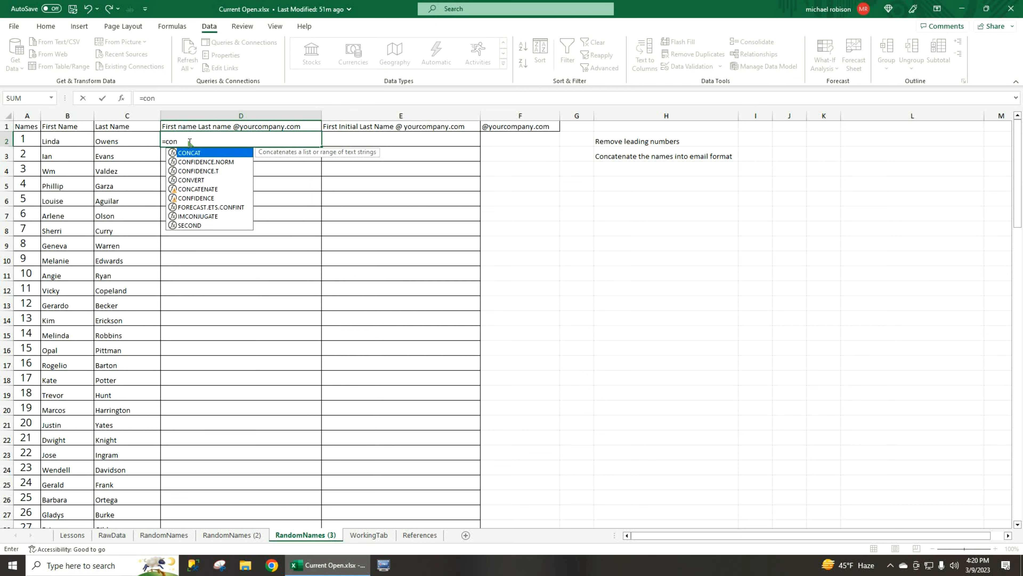
{"action": "type", "text": "cat"}
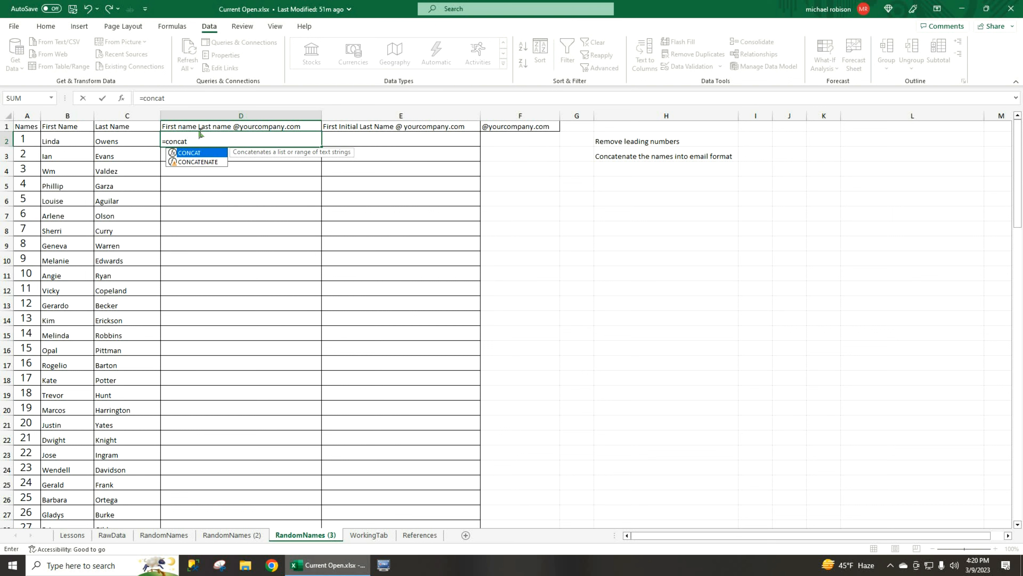
{"action": "double_click", "coordinate": [195, 161]}
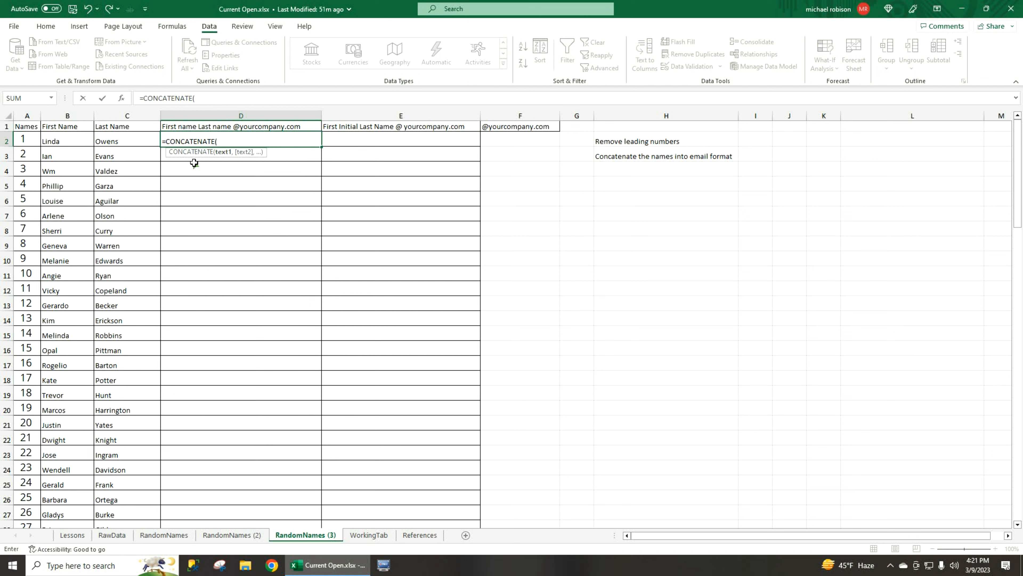
{"action": "left_click", "coordinate": [59, 140]}
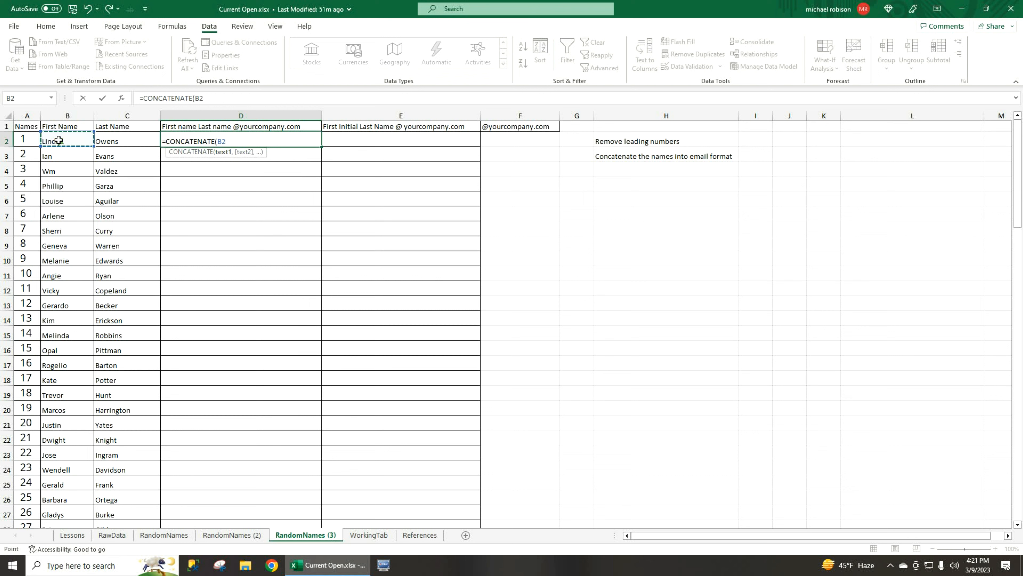
{"action": "type", "text": ","}
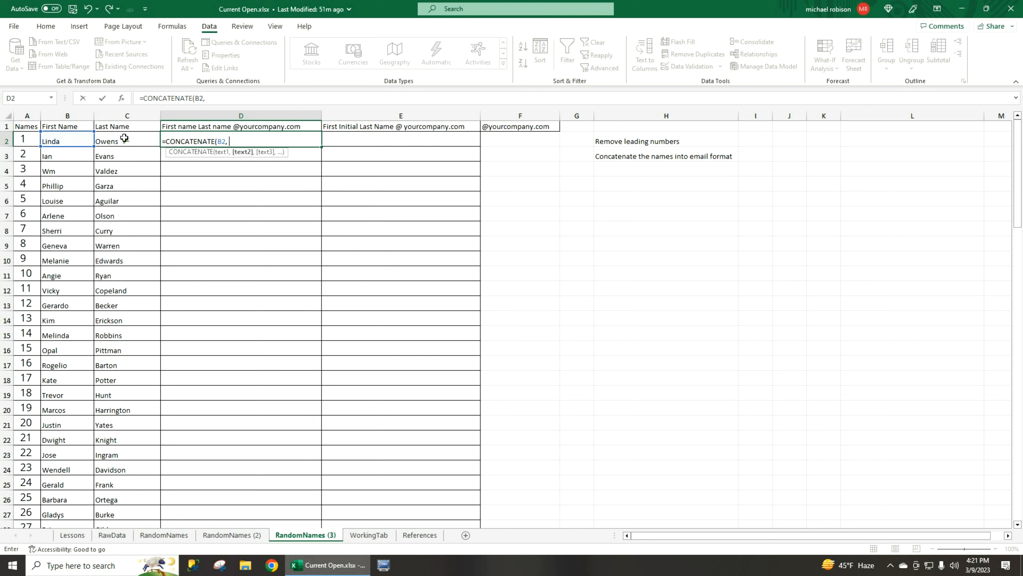
{"action": "left_click", "coordinate": [211, 98]}
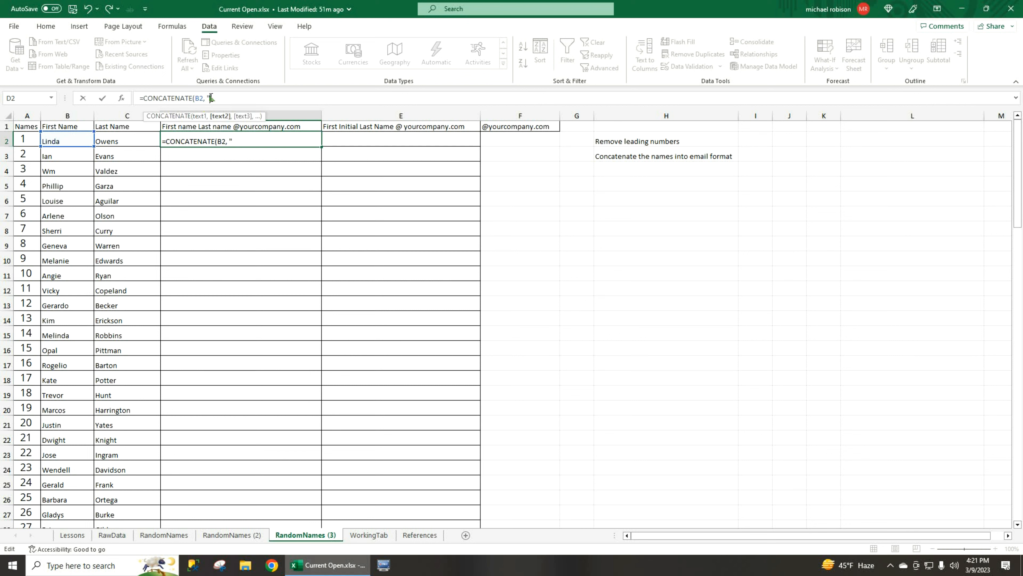
{"action": "type", "text": ","}
{"action": "left_click", "coordinate": [133, 139]}
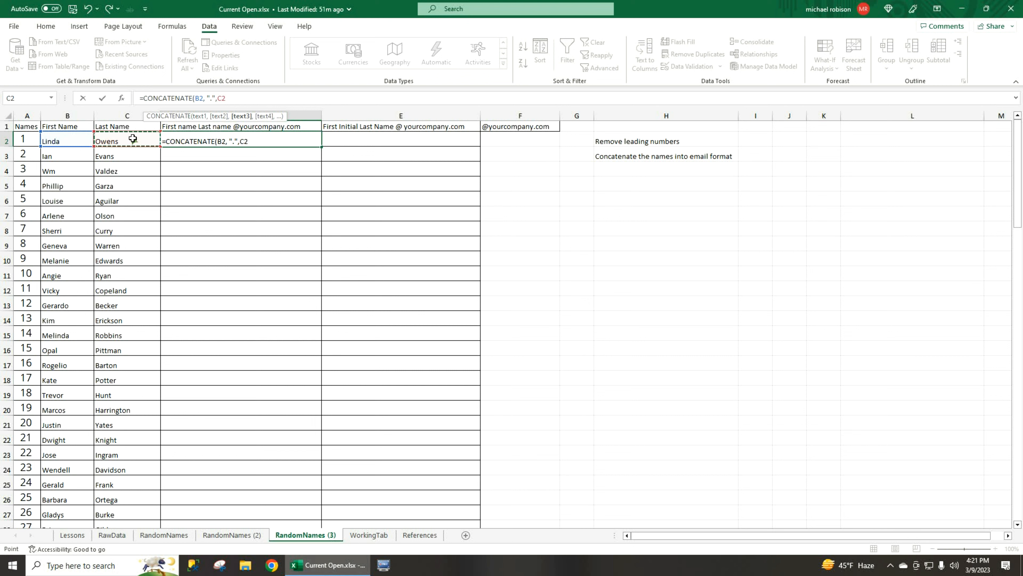
{"action": "type", "text": ","}
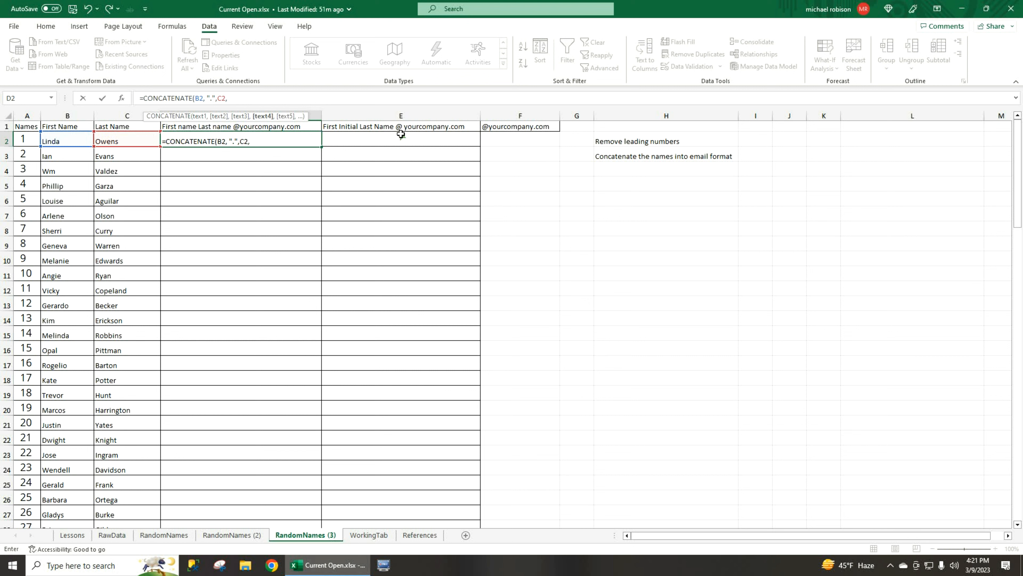
{"action": "left_click", "coordinate": [524, 127]}
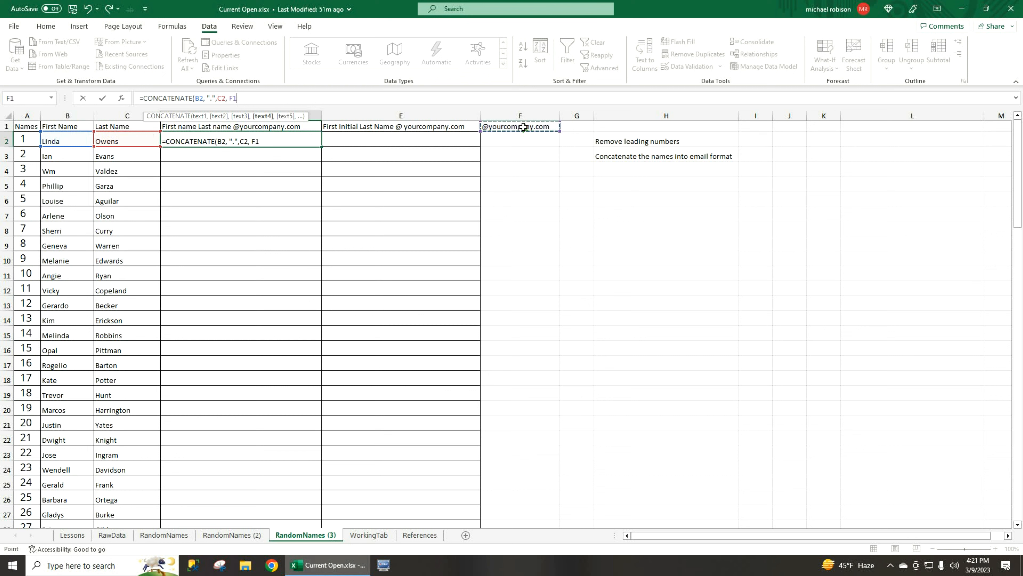
{"action": "type", "text": ")"}
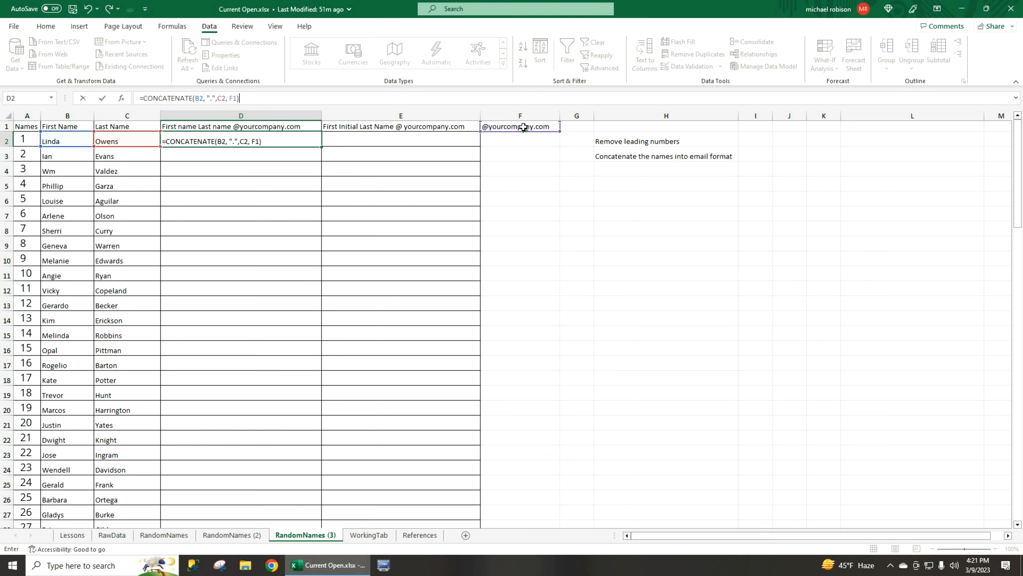
{"action": "key", "text": "Return"}
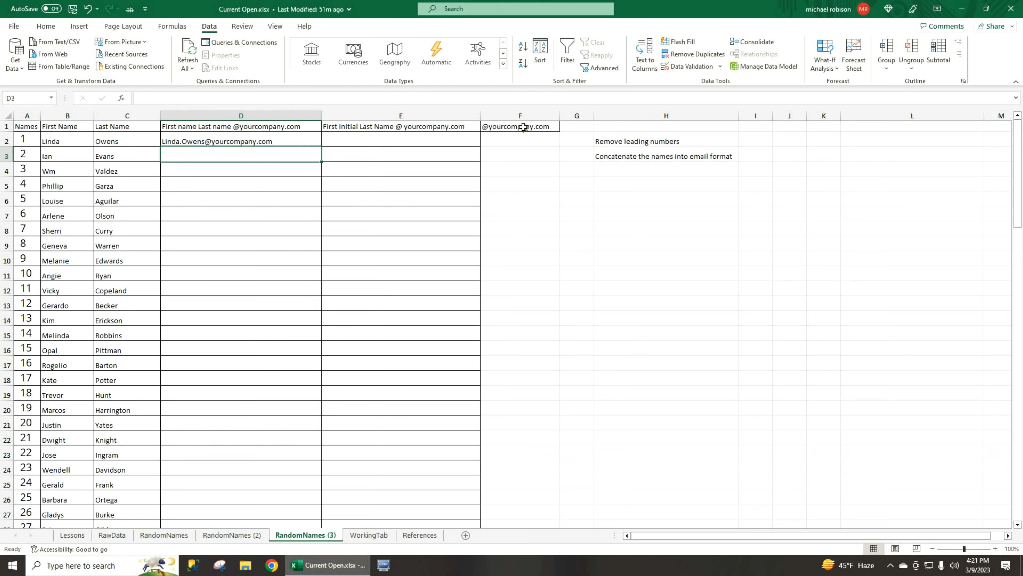
Fill the D2 formula down the email column and check the domain cell reference in D6, D2 and D3.
{"action": "left_click", "coordinate": [287, 140]}
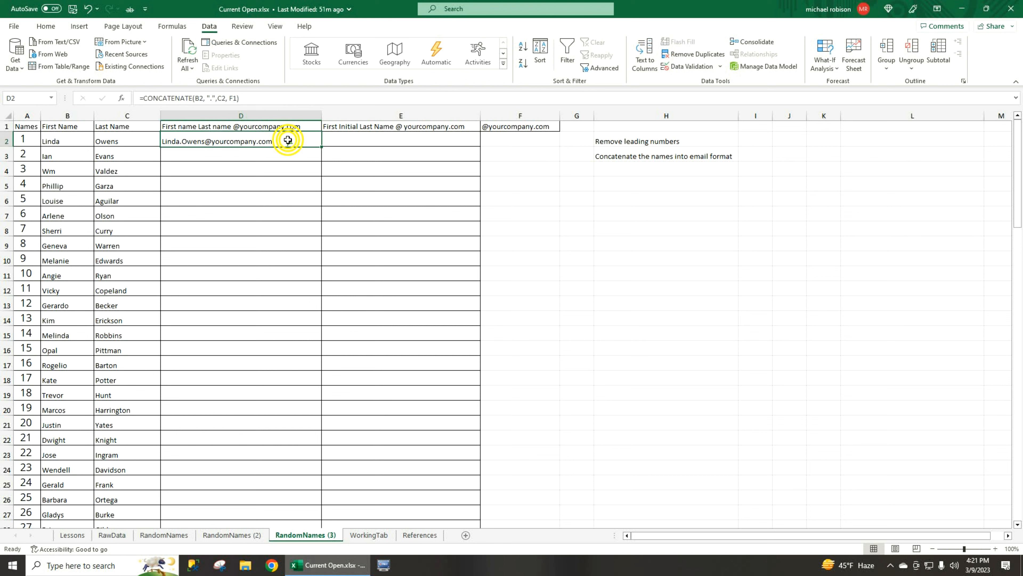
{"action": "double_click", "coordinate": [322, 147]}
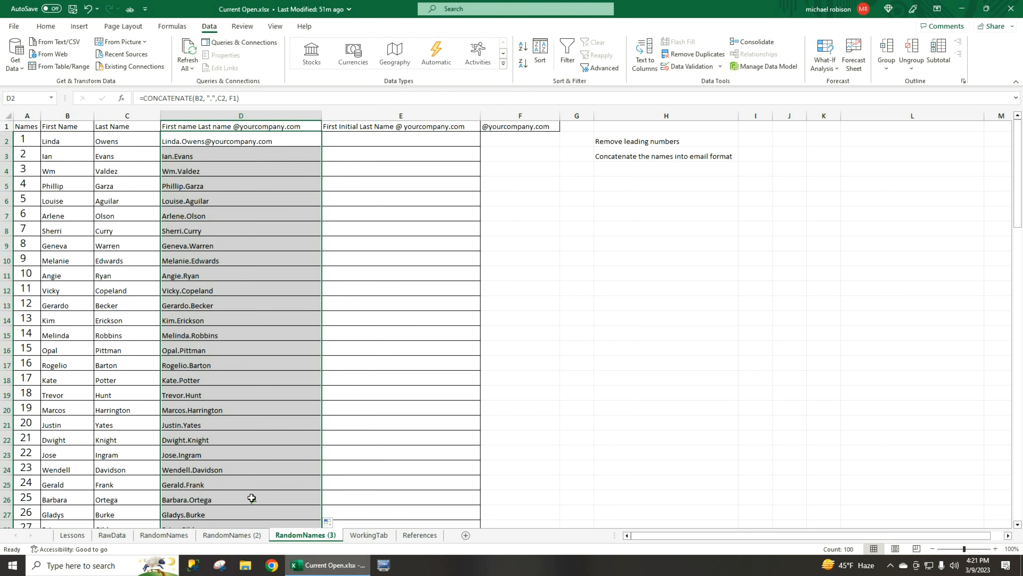
{"action": "left_click", "coordinate": [240, 205]}
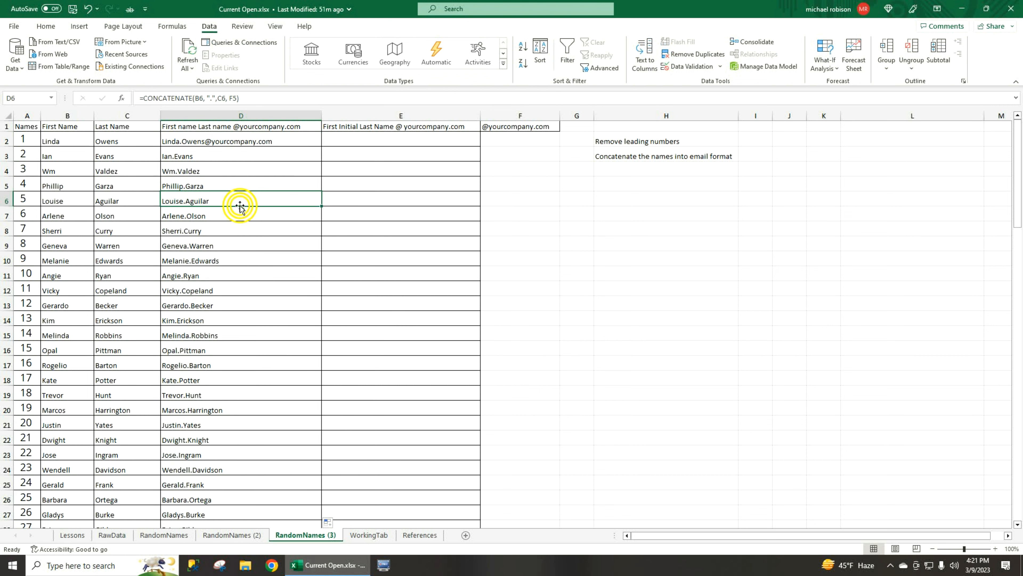
{"action": "left_click", "coordinate": [242, 140]}
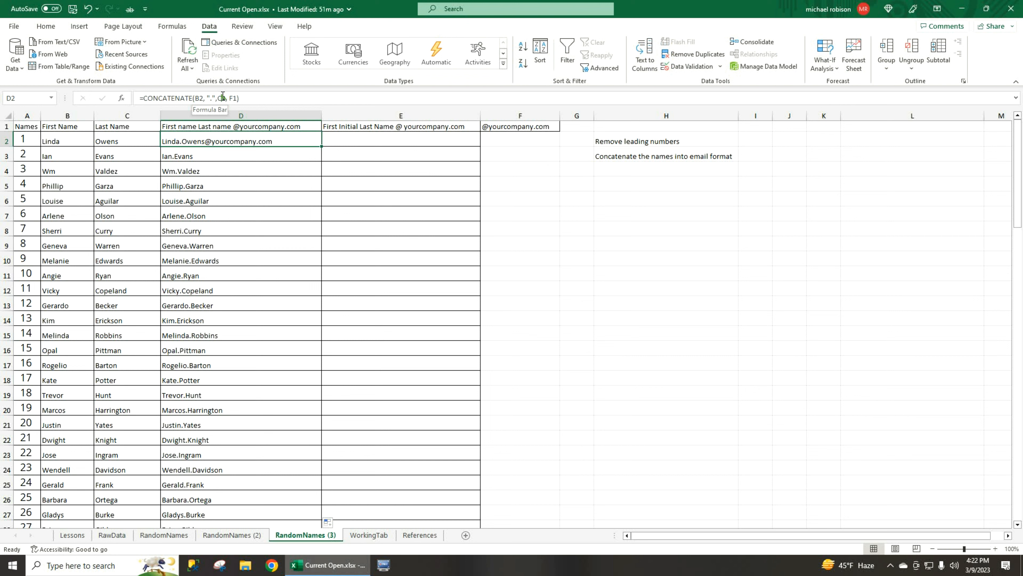
{"action": "left_click", "coordinate": [229, 155]}
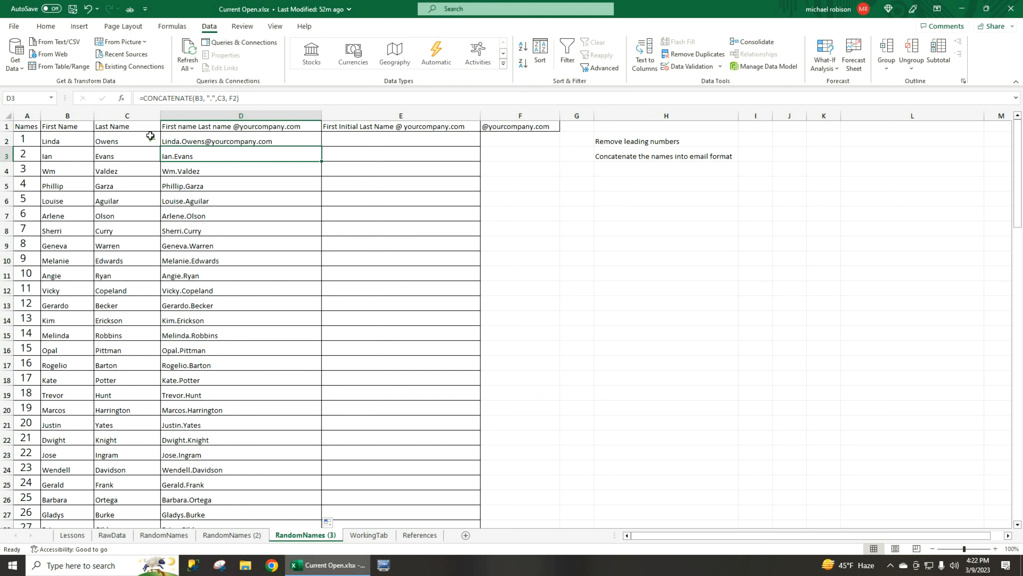
{"action": "left_click", "coordinate": [501, 138]}
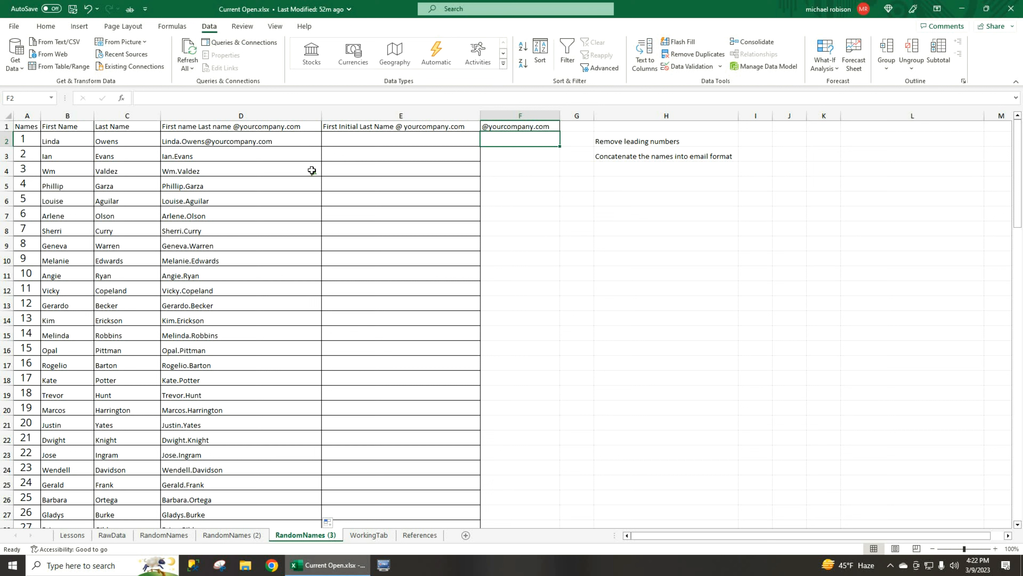
Make the domain reference in D2's formula absolute as $F$1 and refill the formula down column D.
{"action": "left_click", "coordinate": [284, 138]}
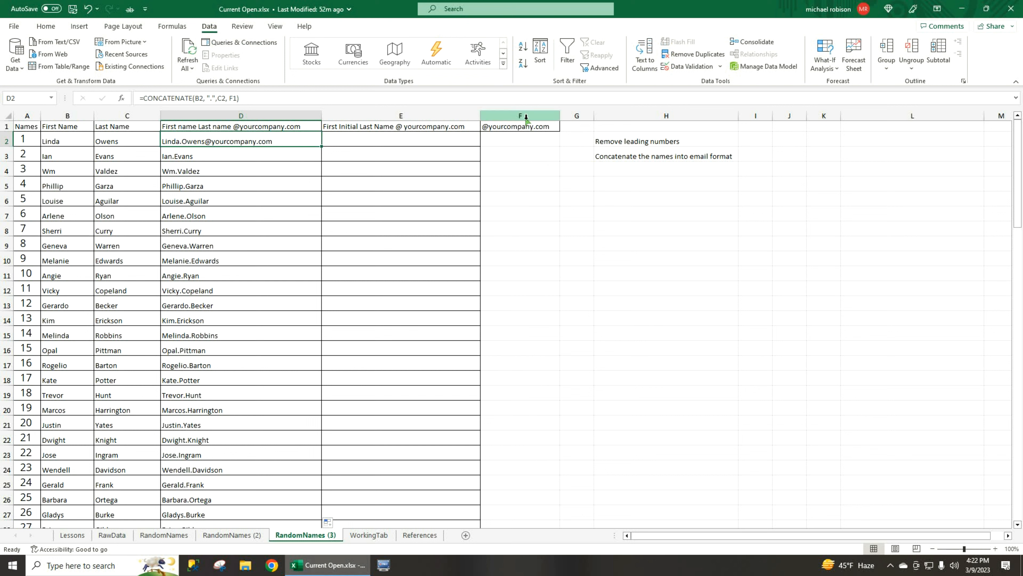
{"action": "left_click", "coordinate": [232, 98]}
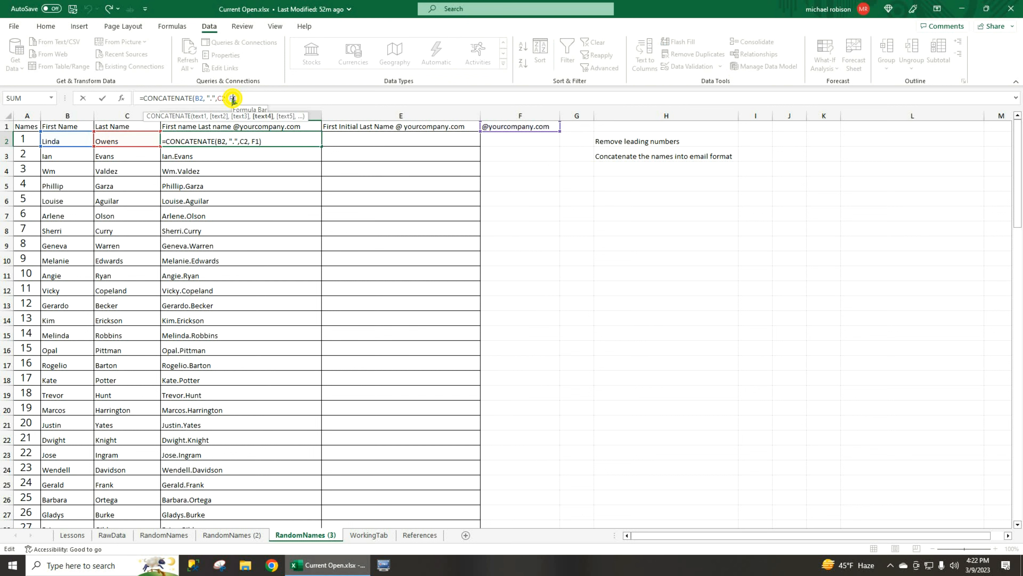
{"action": "key", "text": "F4"}
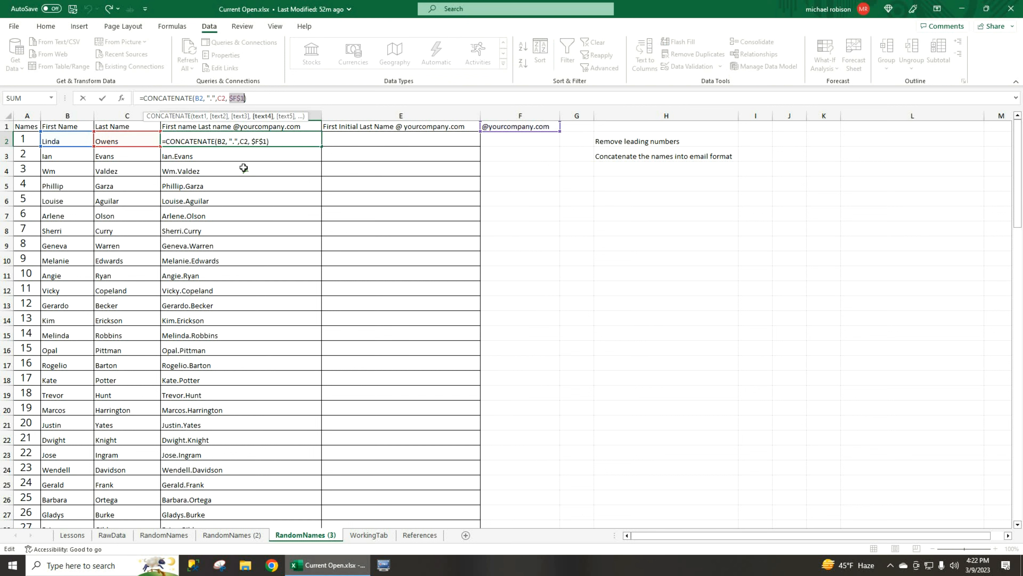
{"action": "left_click", "coordinate": [254, 97]}
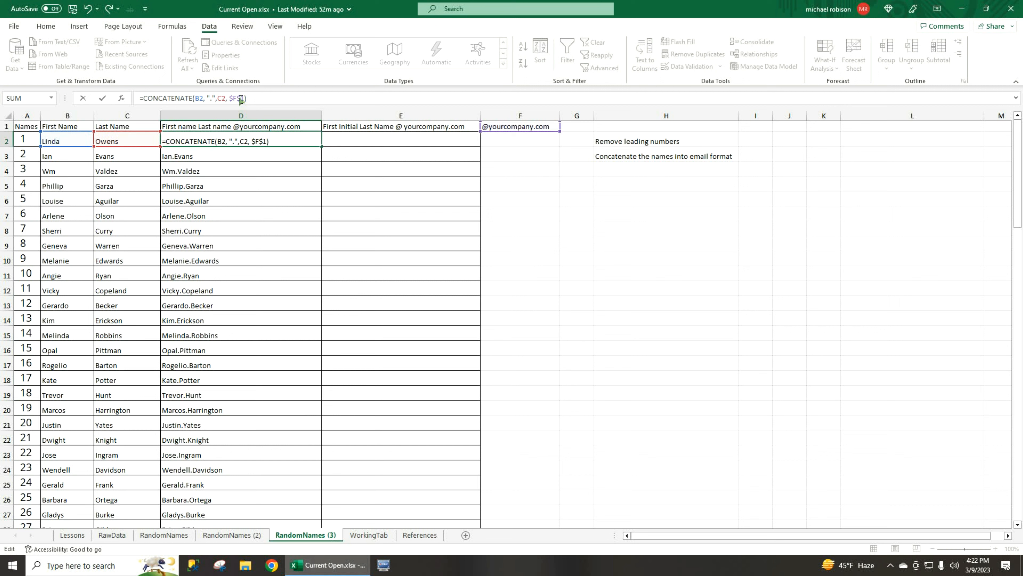
{"action": "key", "text": "Return"}
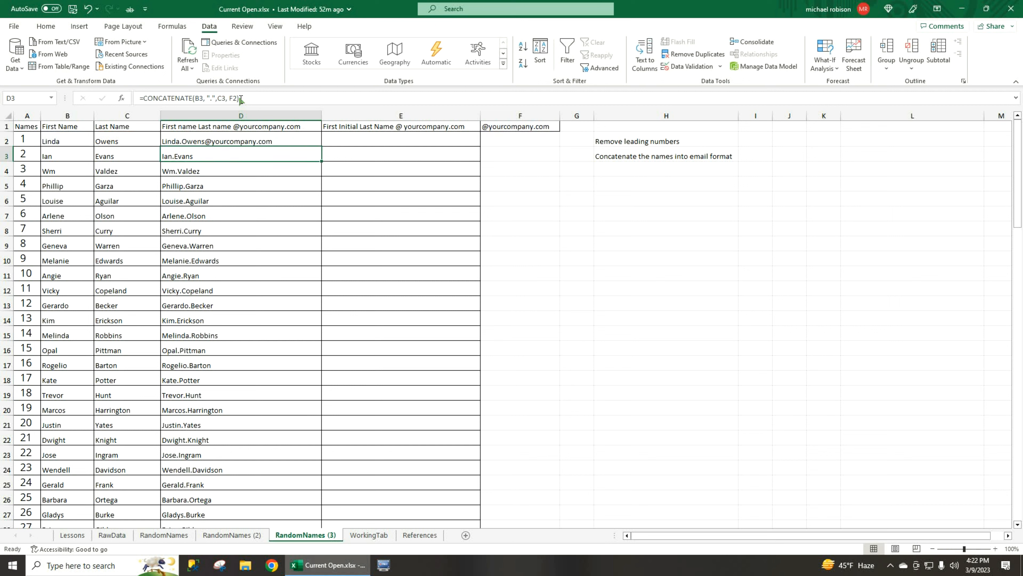
{"action": "left_click", "coordinate": [313, 138]}
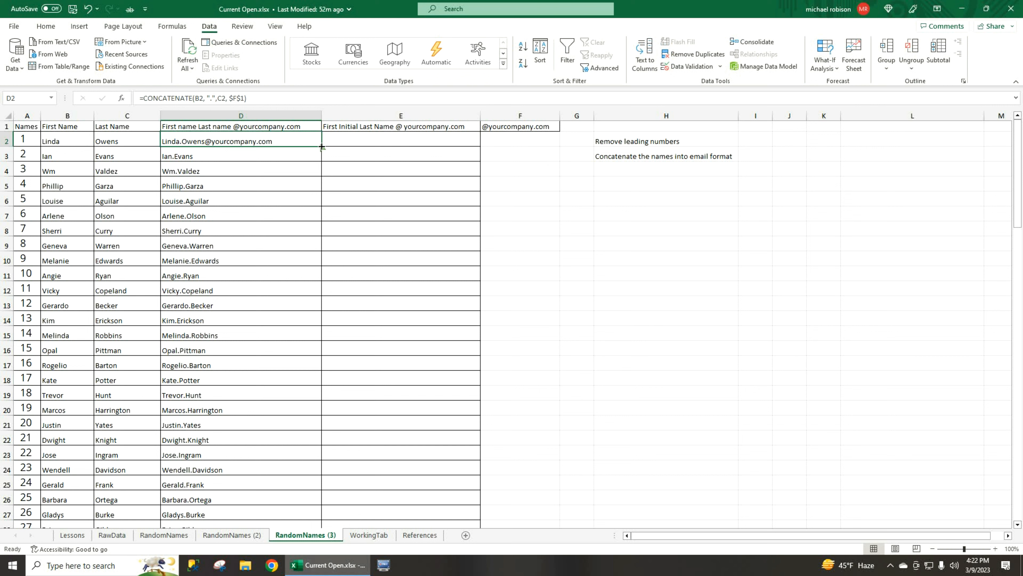
{"action": "double_click", "coordinate": [322, 146]}
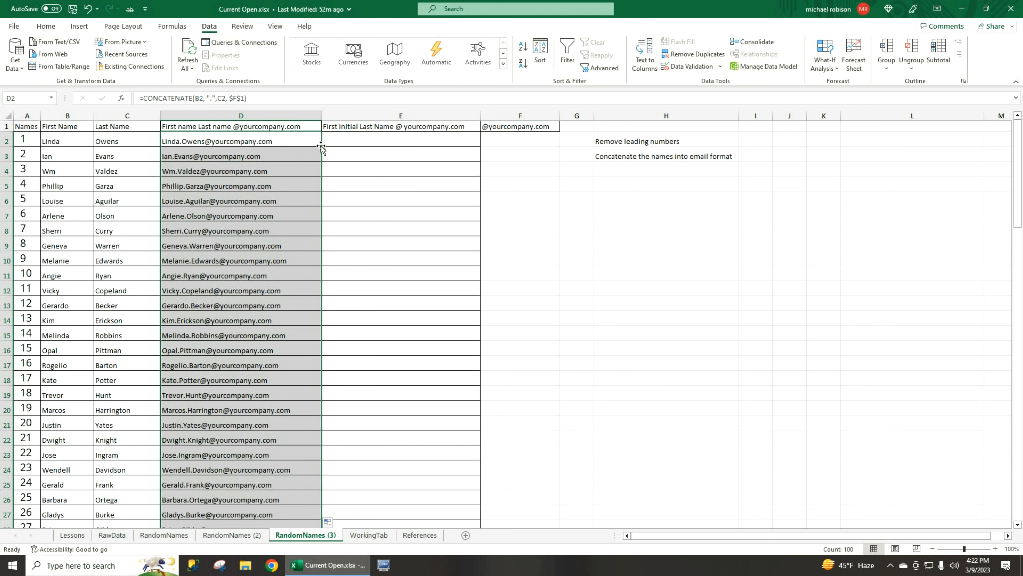
Begin a CONCATENATE formula in E2 with LEFT(B2, 1) as its first argument to extract the first initial.
{"action": "left_click", "coordinate": [341, 141]}
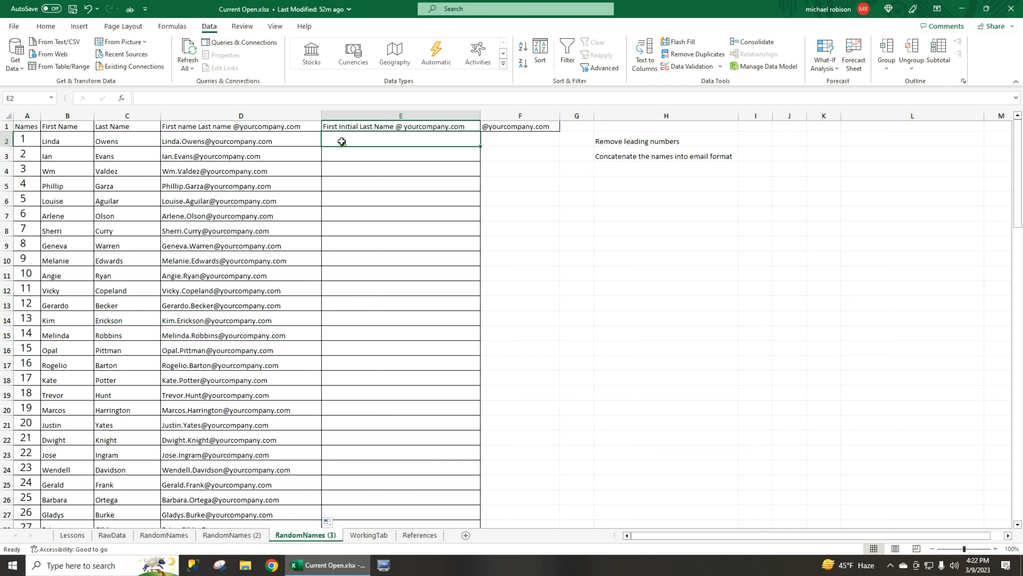
{"action": "type", "text": "=concat"}
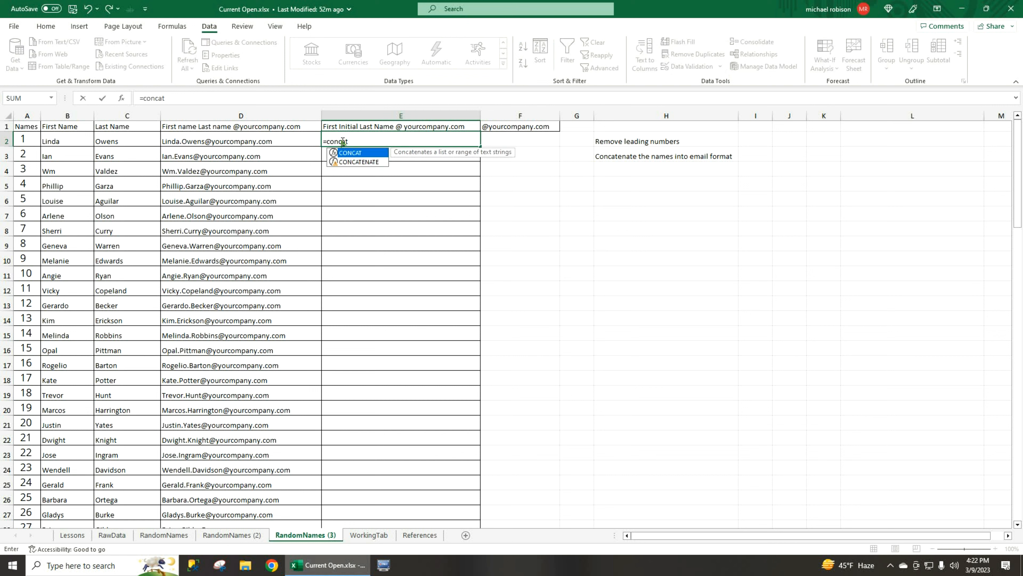
{"action": "double_click", "coordinate": [350, 162]}
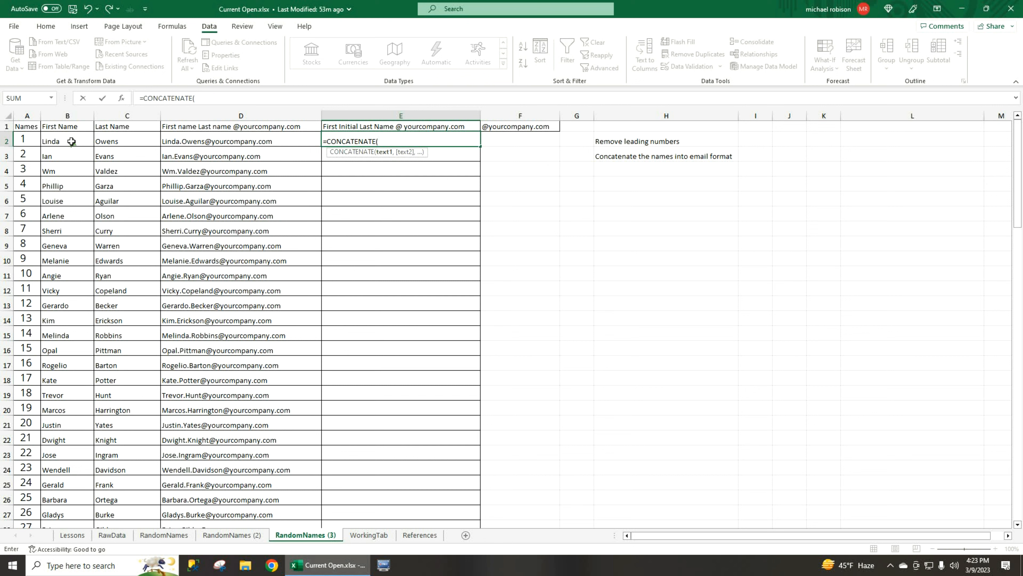
{"action": "type", "text": "Lef"}
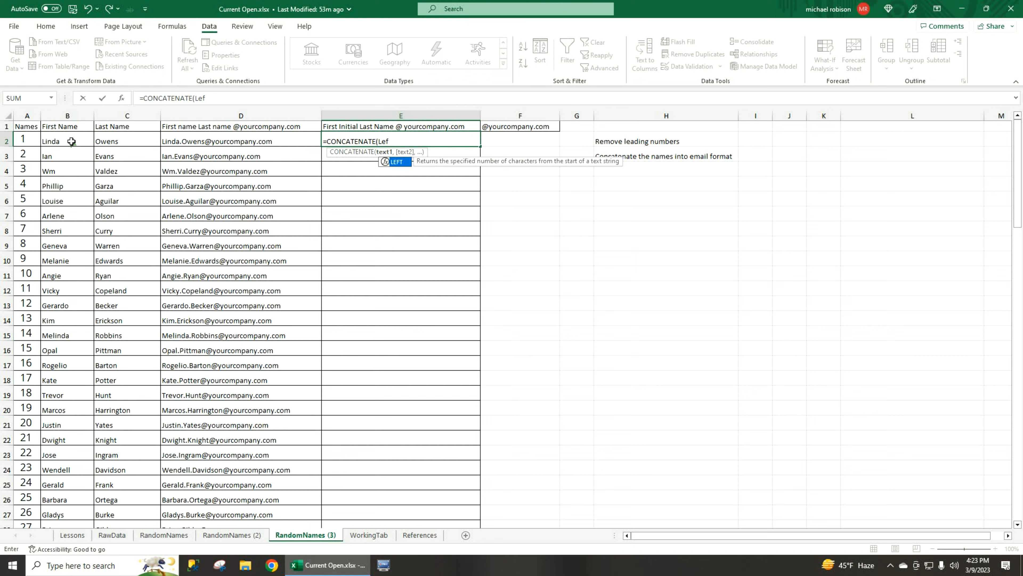
{"action": "type", "text": "t"}
{"action": "key", "text": "Tab"}
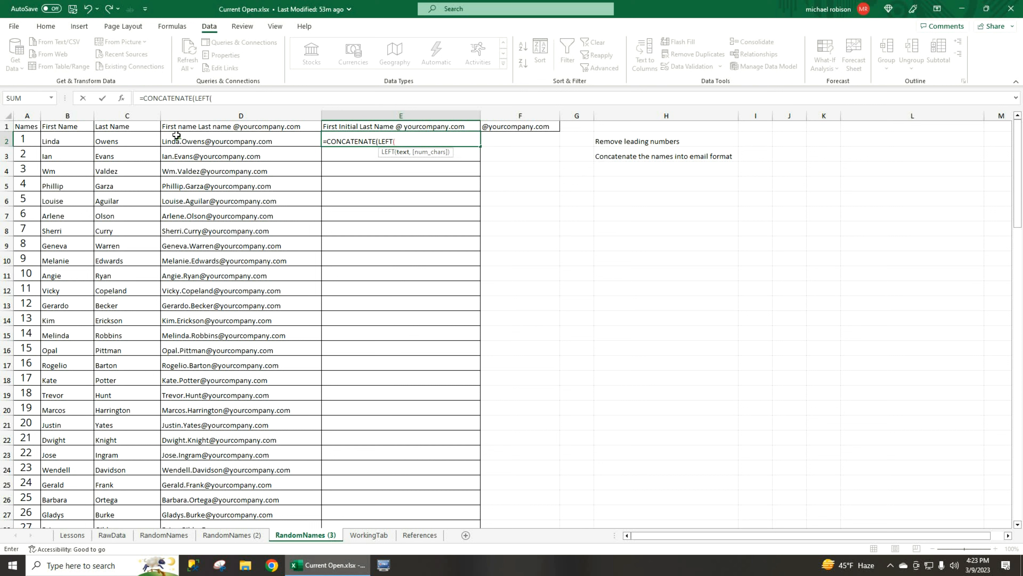
{"action": "left_click", "coordinate": [65, 139]}
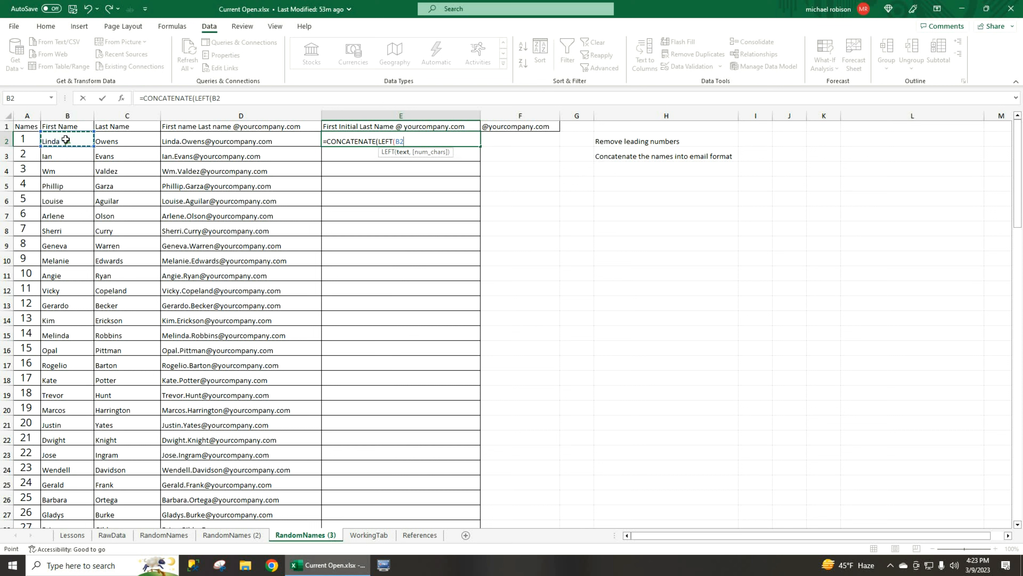
{"action": "left_click", "coordinate": [241, 99]}
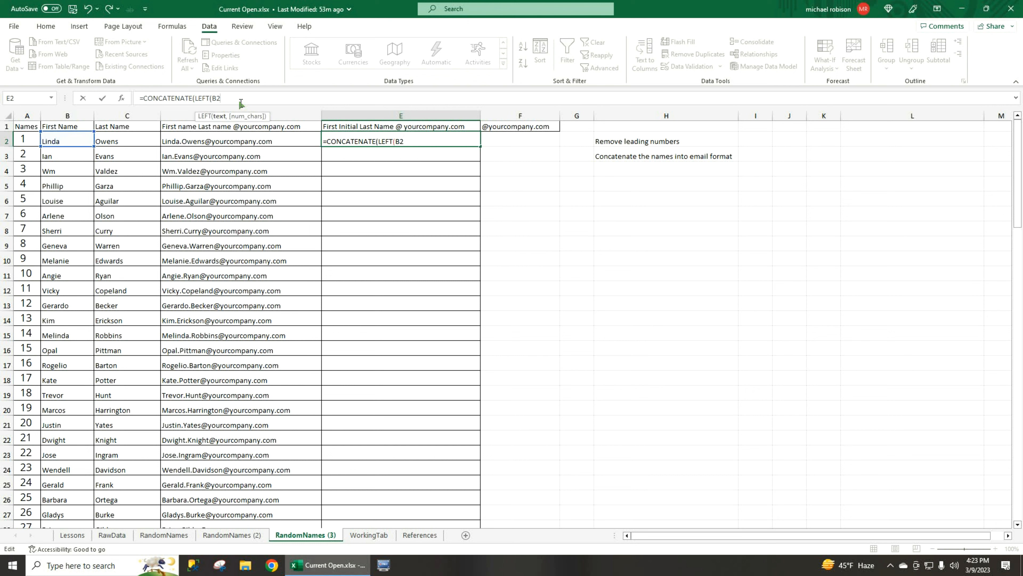
{"action": "type", "text": ","}
{"action": "type", "text": "1)"}
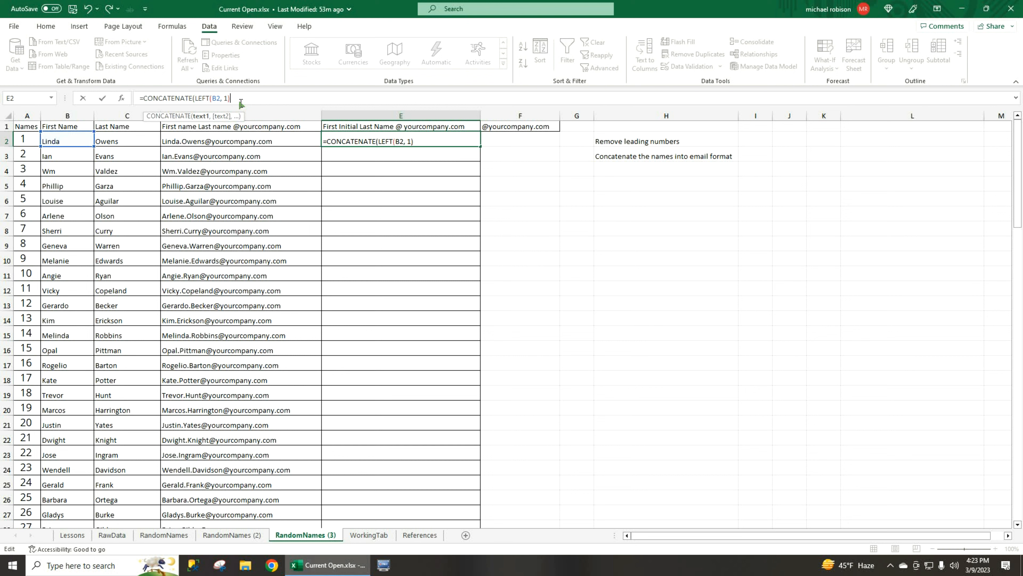
Complete the E2 formula with the arguments ".", C2 and the absolute domain reference $F$1.
{"action": "type", "text": ", \"."}
{"action": "type", "text": ", \".\","}
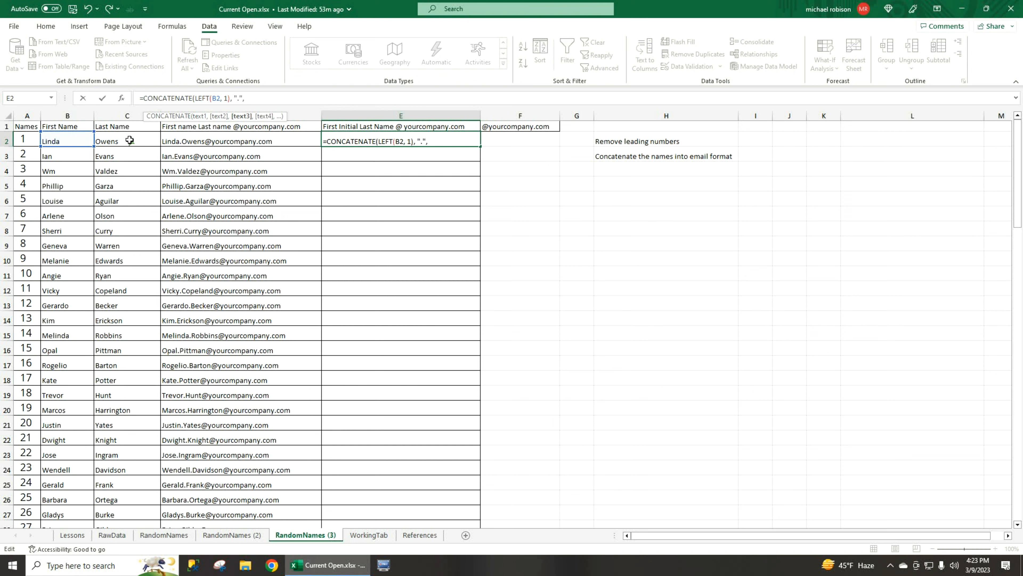
{"action": "left_click", "coordinate": [129, 140]}
{"action": "type", "text": ","}
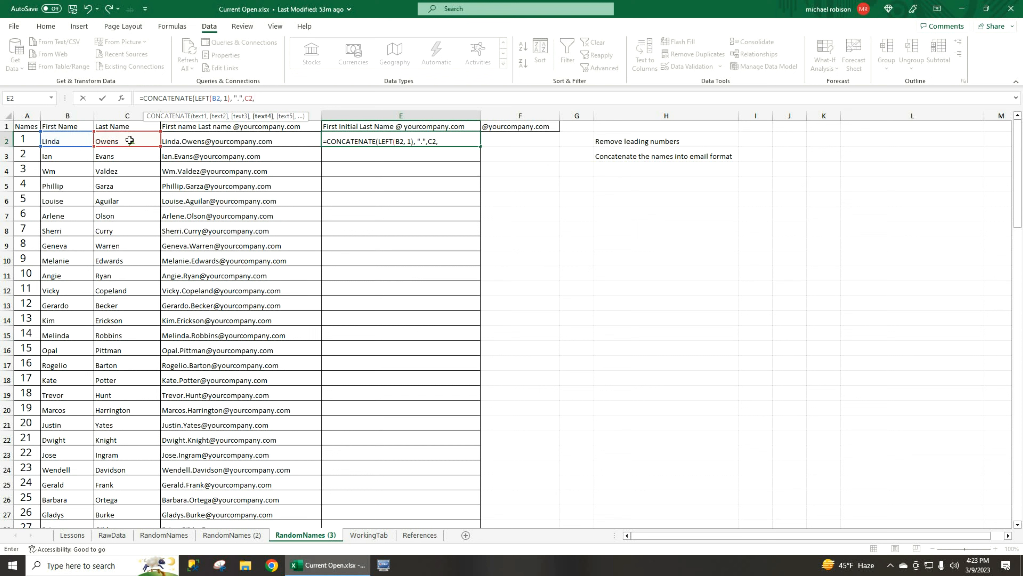
{"action": "left_click", "coordinate": [531, 126]}
{"action": "type", "text": ")"}
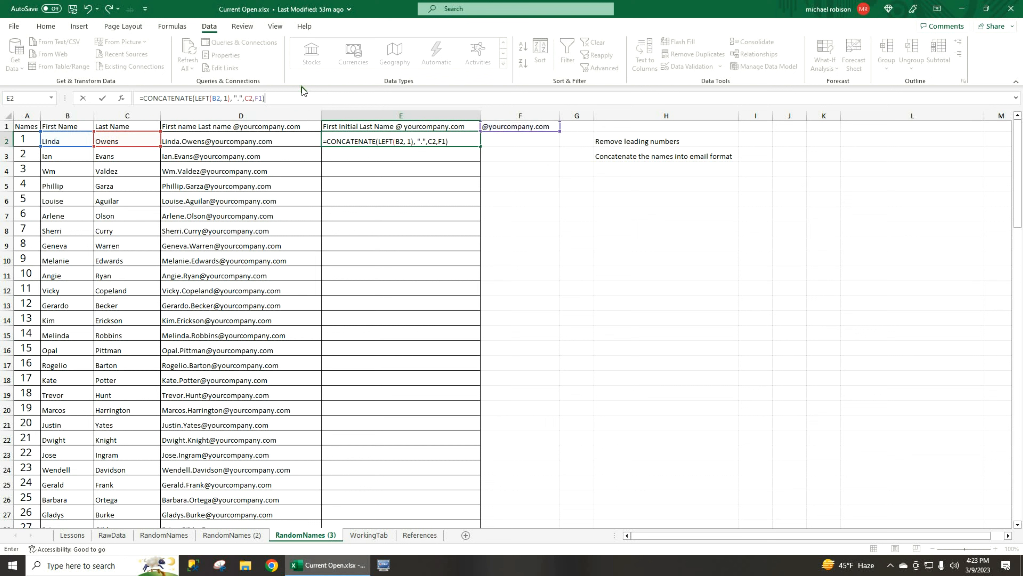
{"action": "double_click", "coordinate": [259, 98]}
{"action": "key", "text": "F4"}
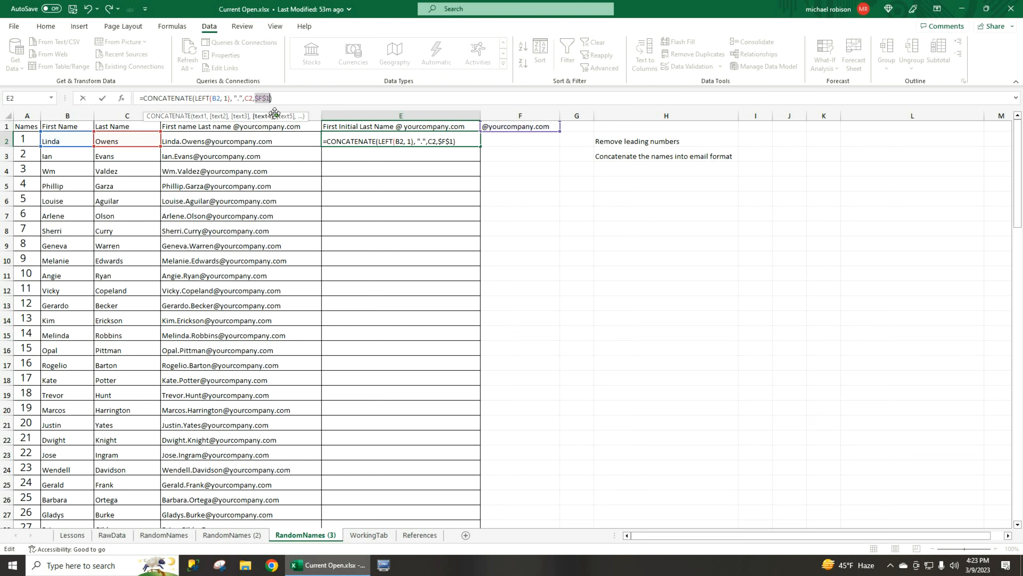
{"action": "key", "text": "Return"}
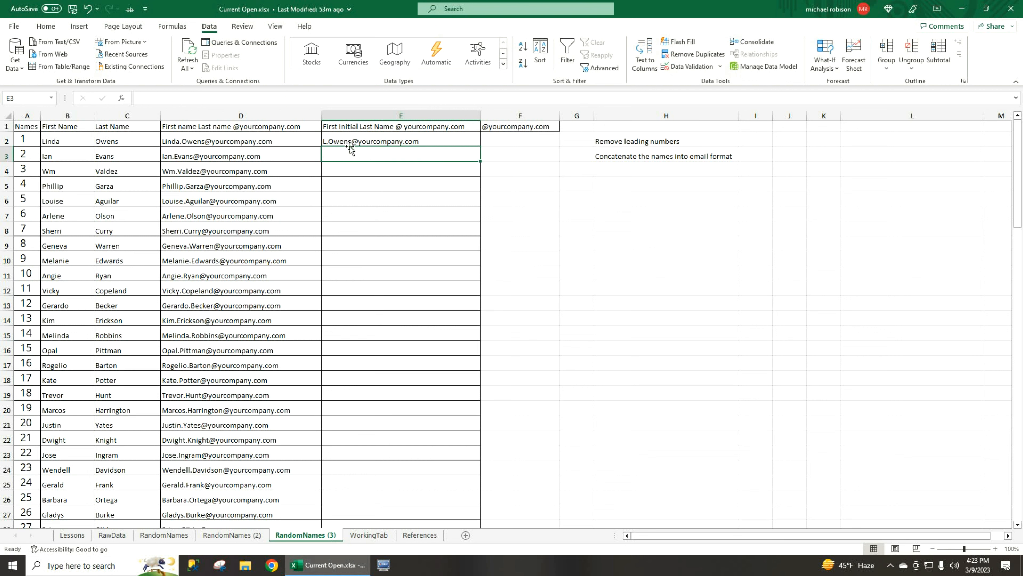
Fill the E2 formula down the first-initial email column and review the filled rows.
{"action": "left_click", "coordinate": [473, 140]}
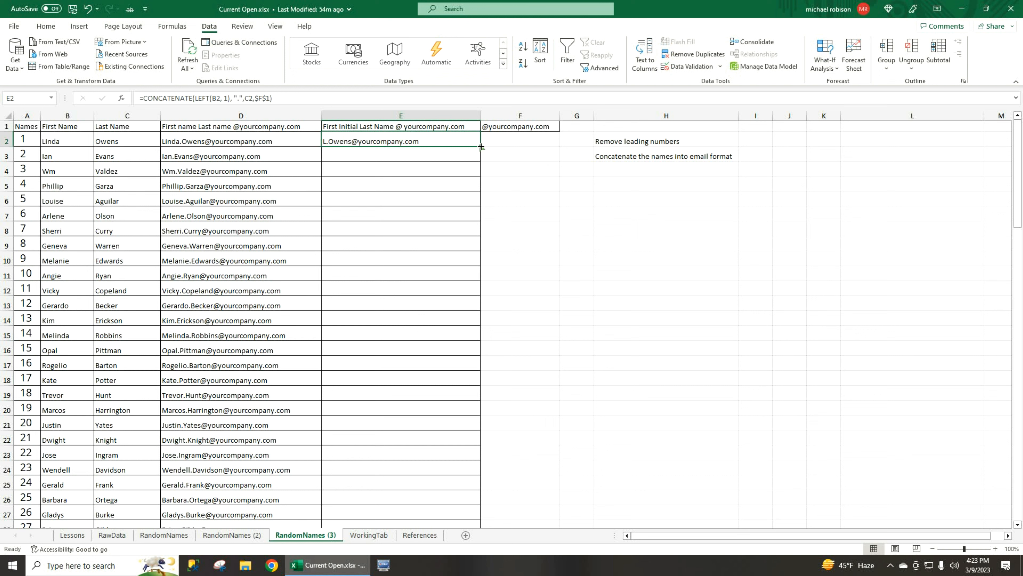
{"action": "double_click", "coordinate": [482, 146]}
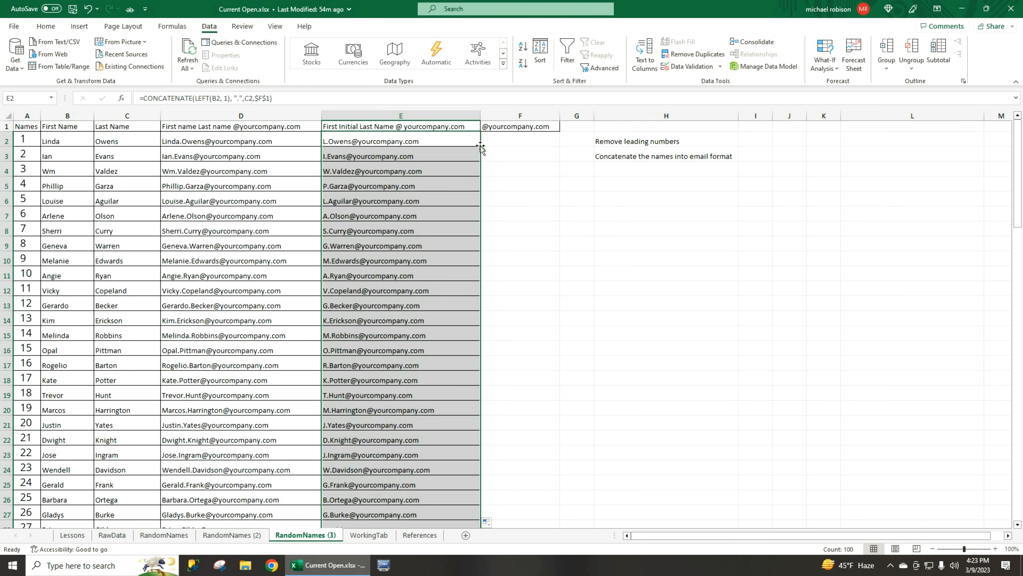
{"action": "scroll", "coordinate": [399, 199], "scroll_direction": "down", "scroll_amount": 4}
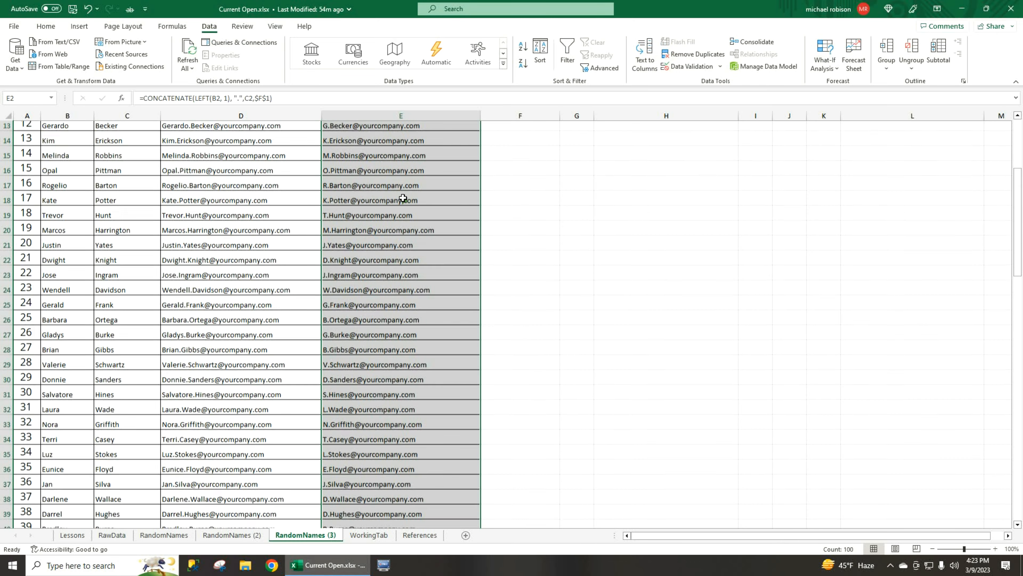
{"action": "scroll", "coordinate": [400, 199], "scroll_direction": "up", "scroll_amount": 4}
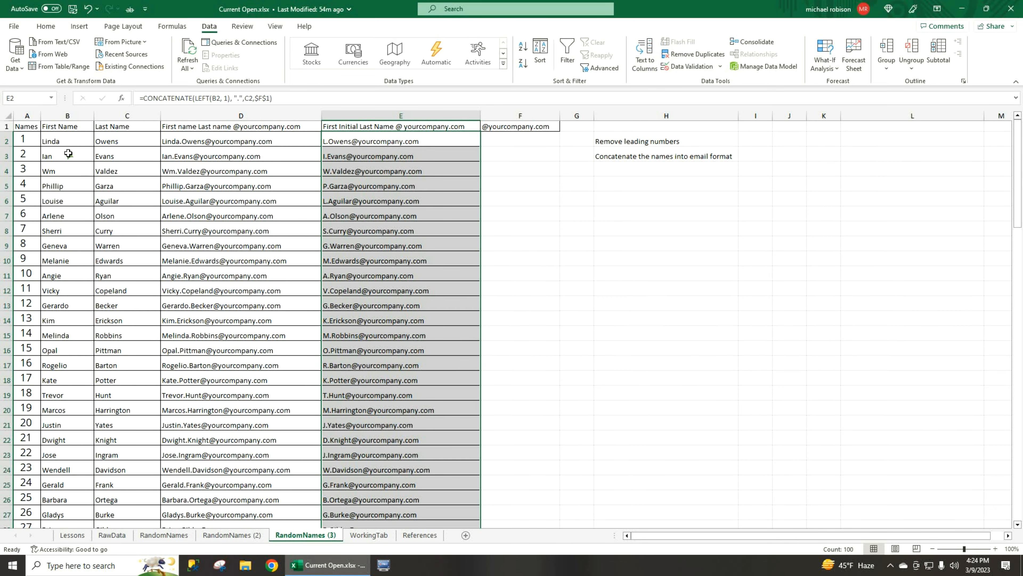